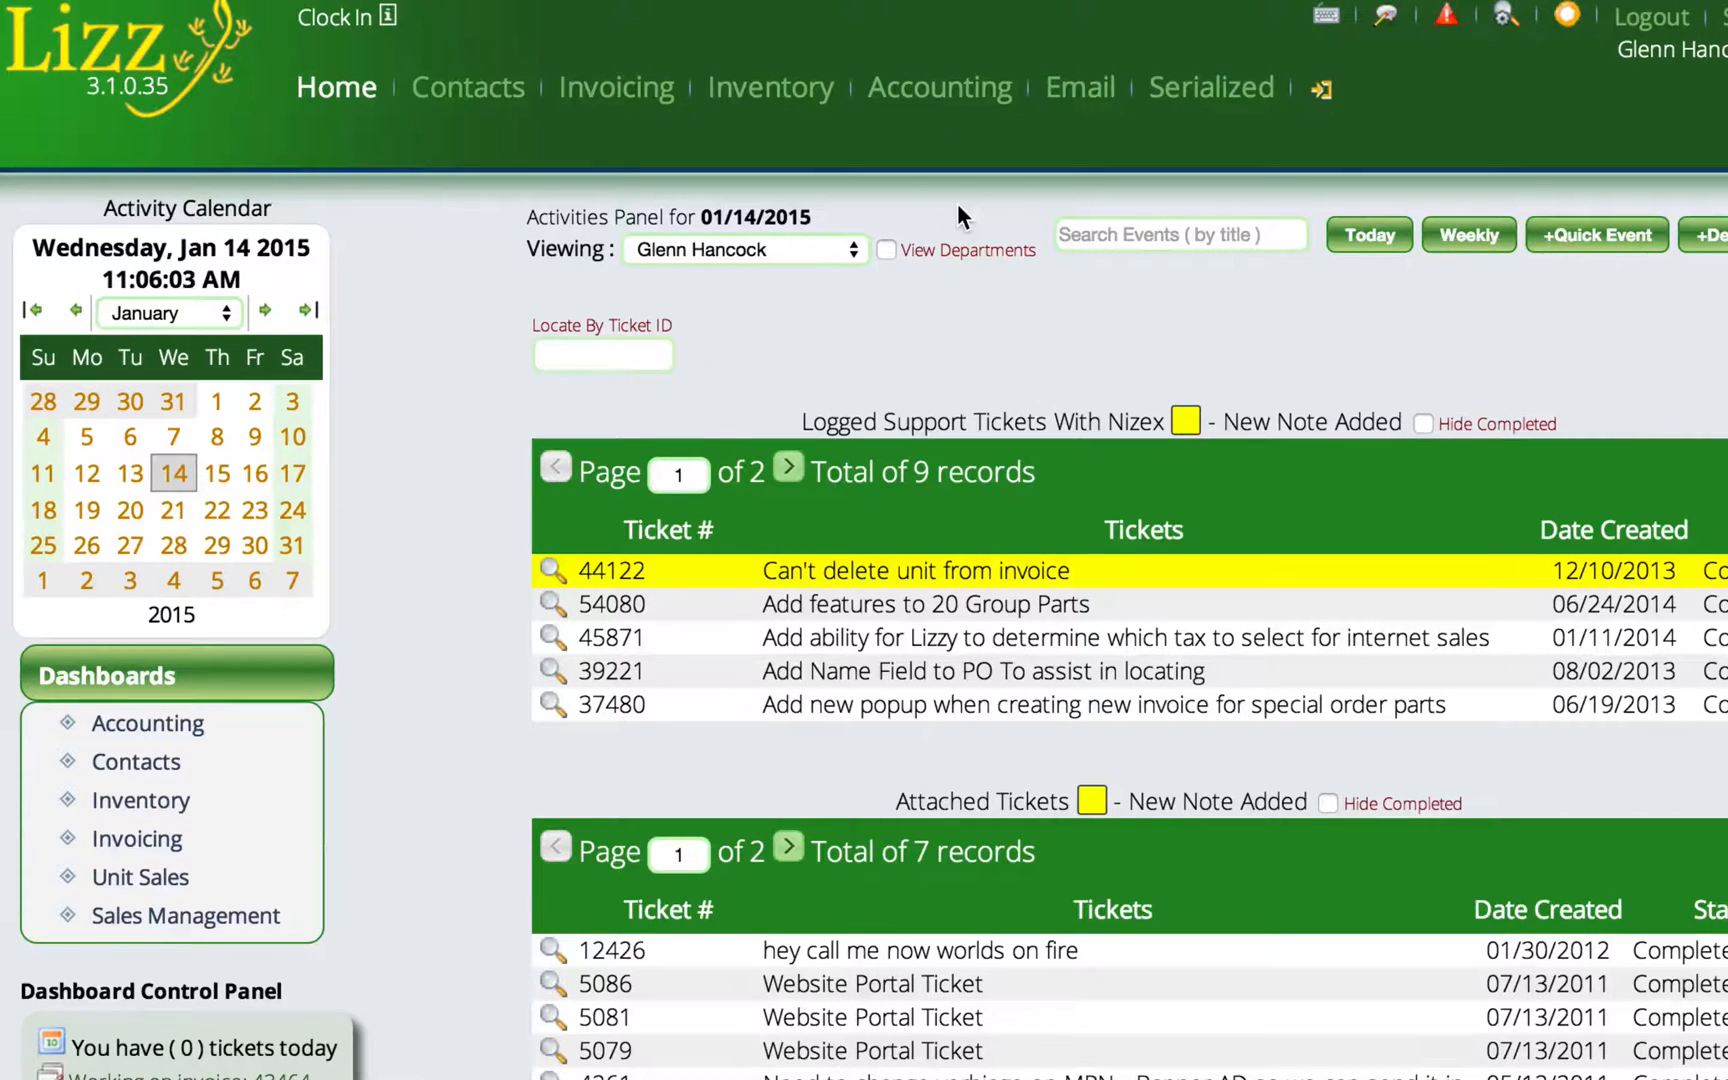
# Step: Switch to the blue Lizzy window, open the inventory category setup and look through the main category list
pyautogui.press('super+Tab')
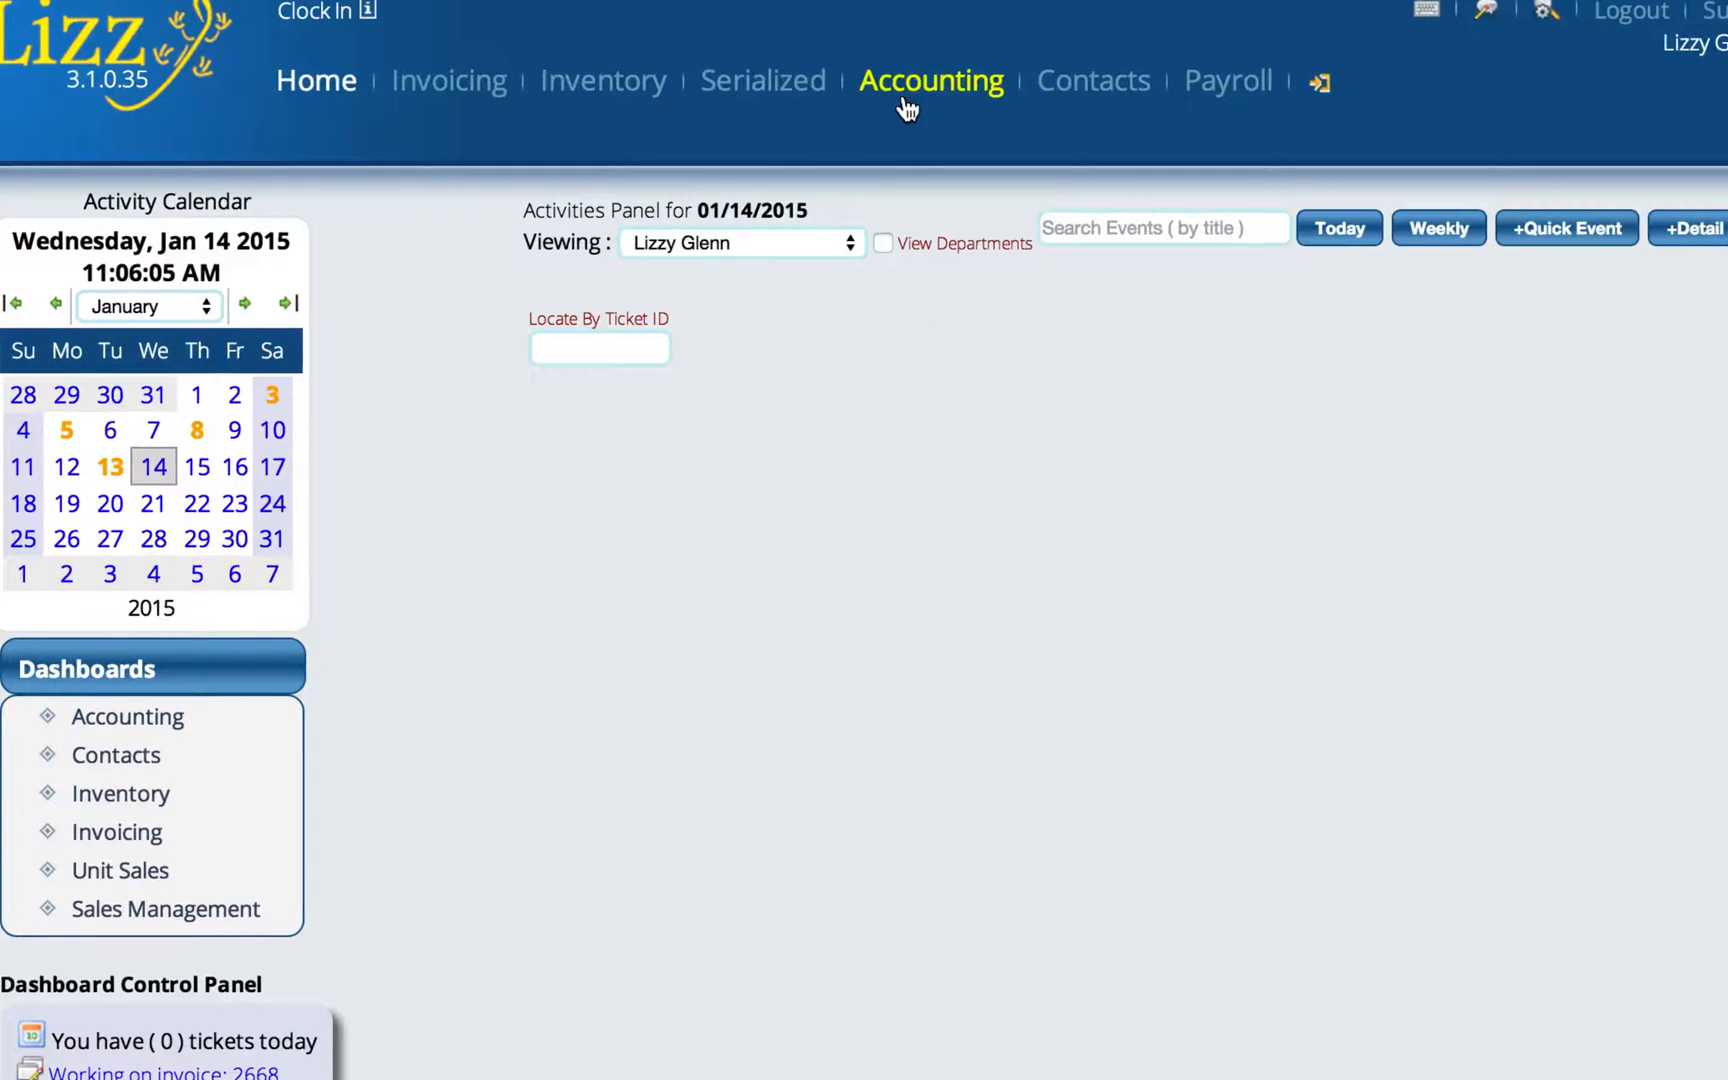
pyautogui.click(593, 88)
pyautogui.click(137, 640)
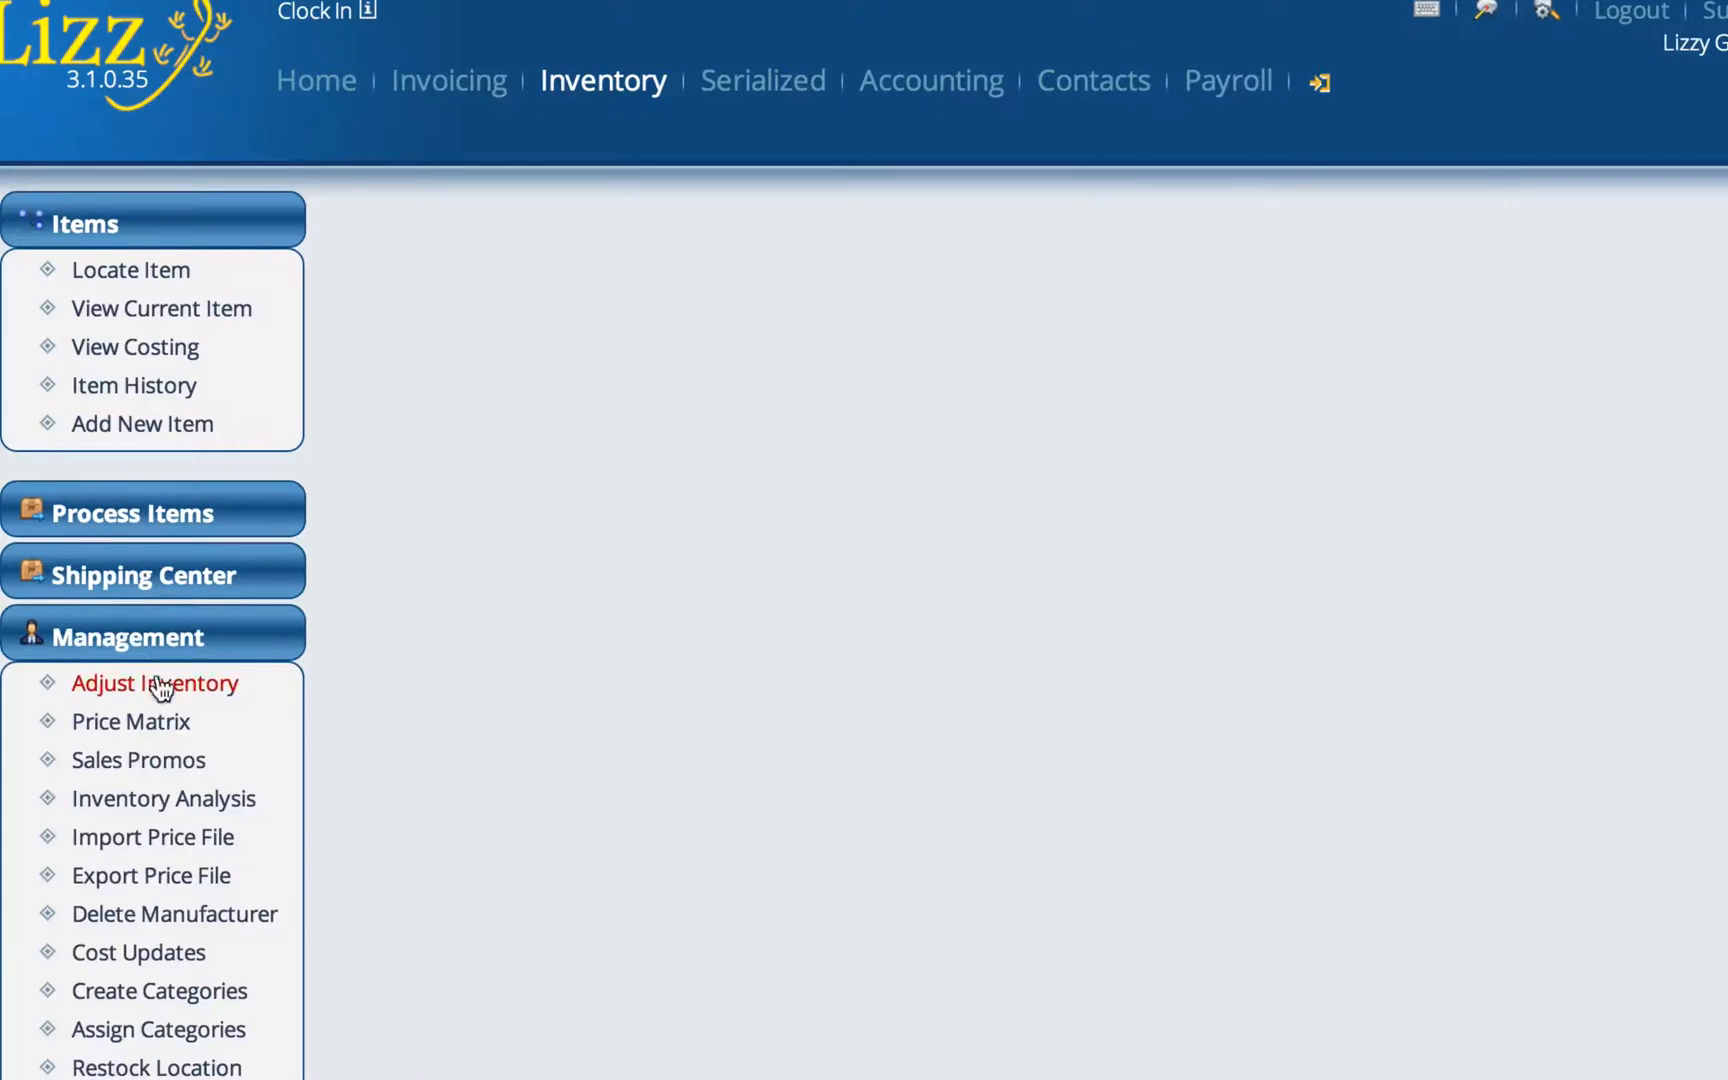
pyautogui.scroll(-3, 158, 740)
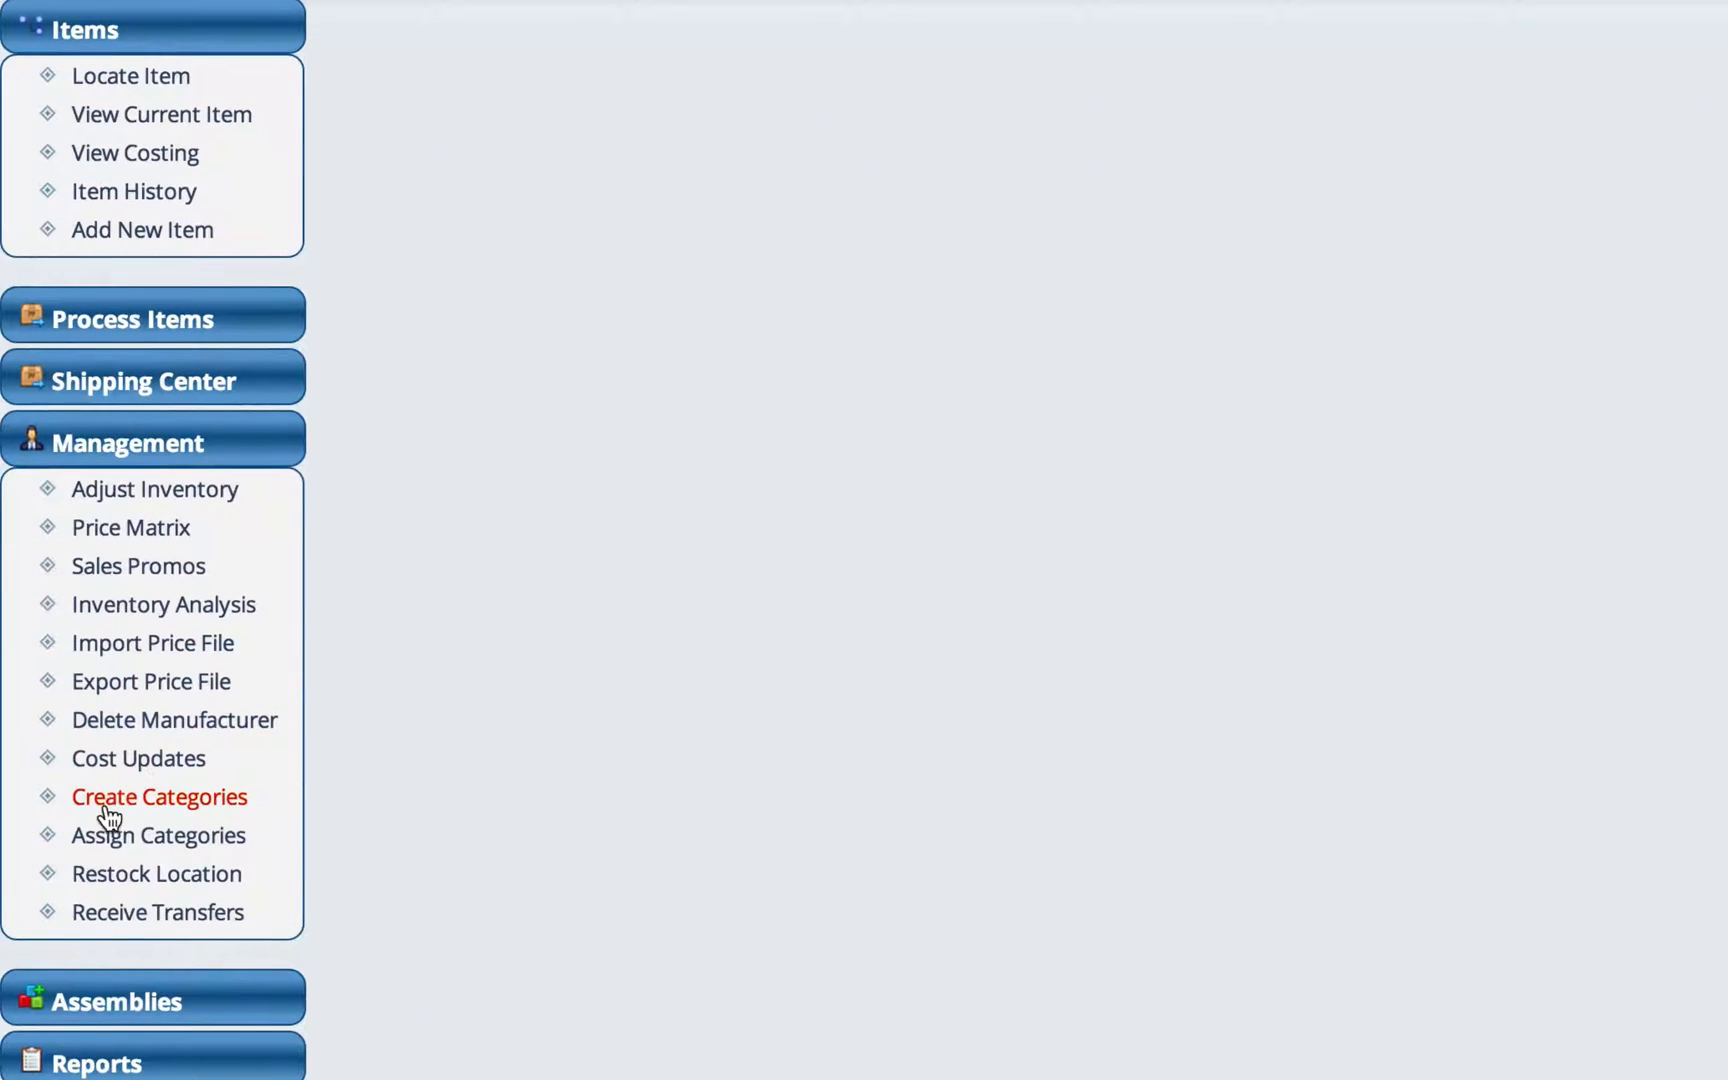
pyautogui.click(183, 800)
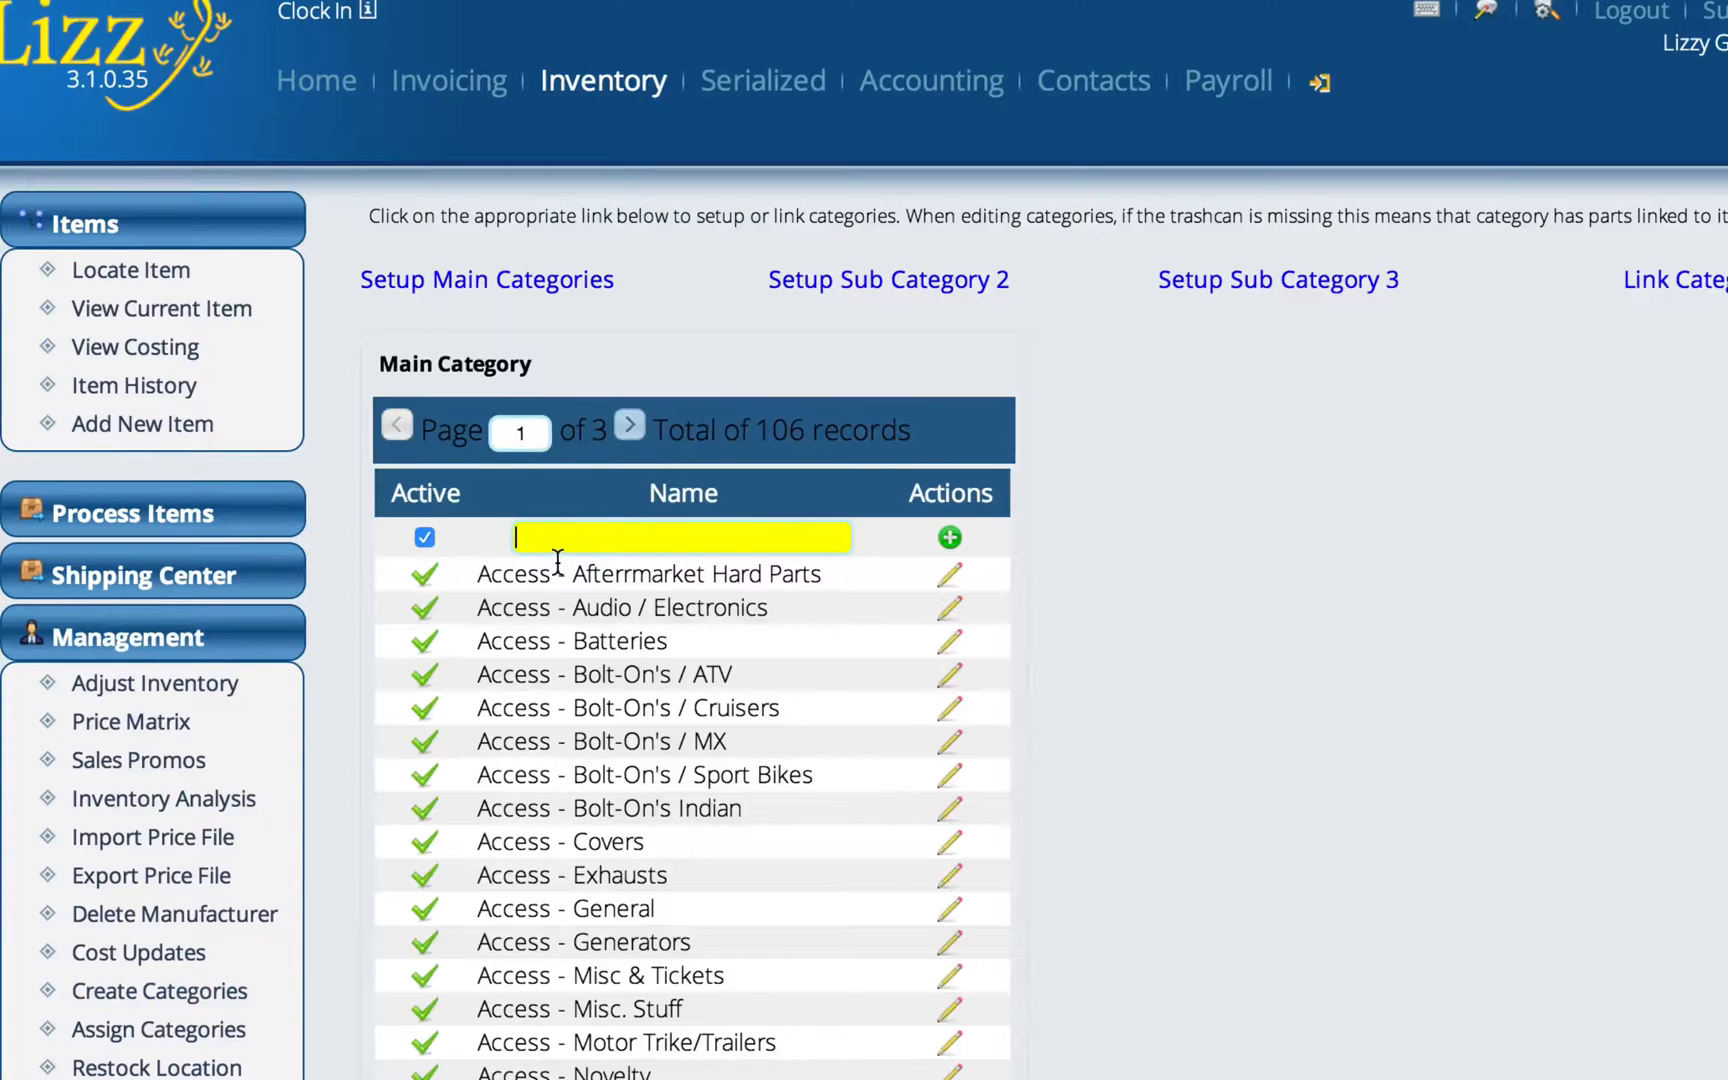
pyautogui.scroll(-3, 1276, 566)
pyautogui.scroll(-2, 1276, 555)
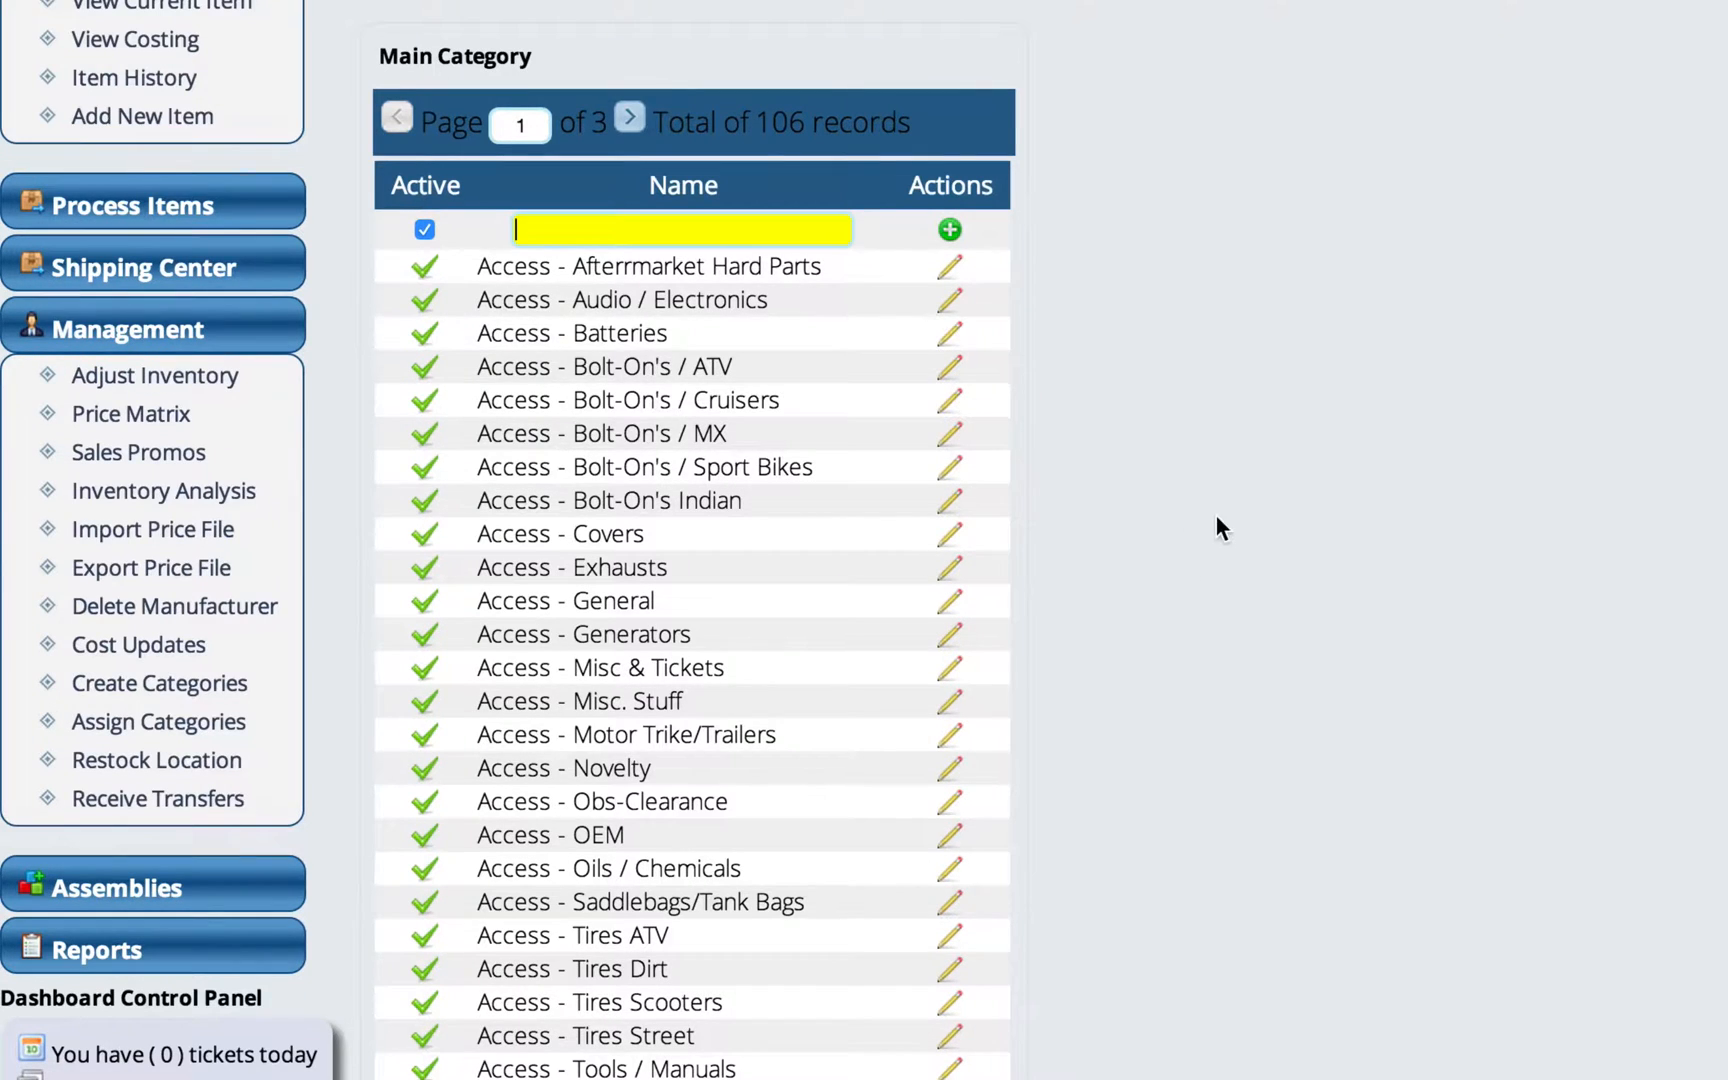
pyautogui.scroll(3, 1220, 520)
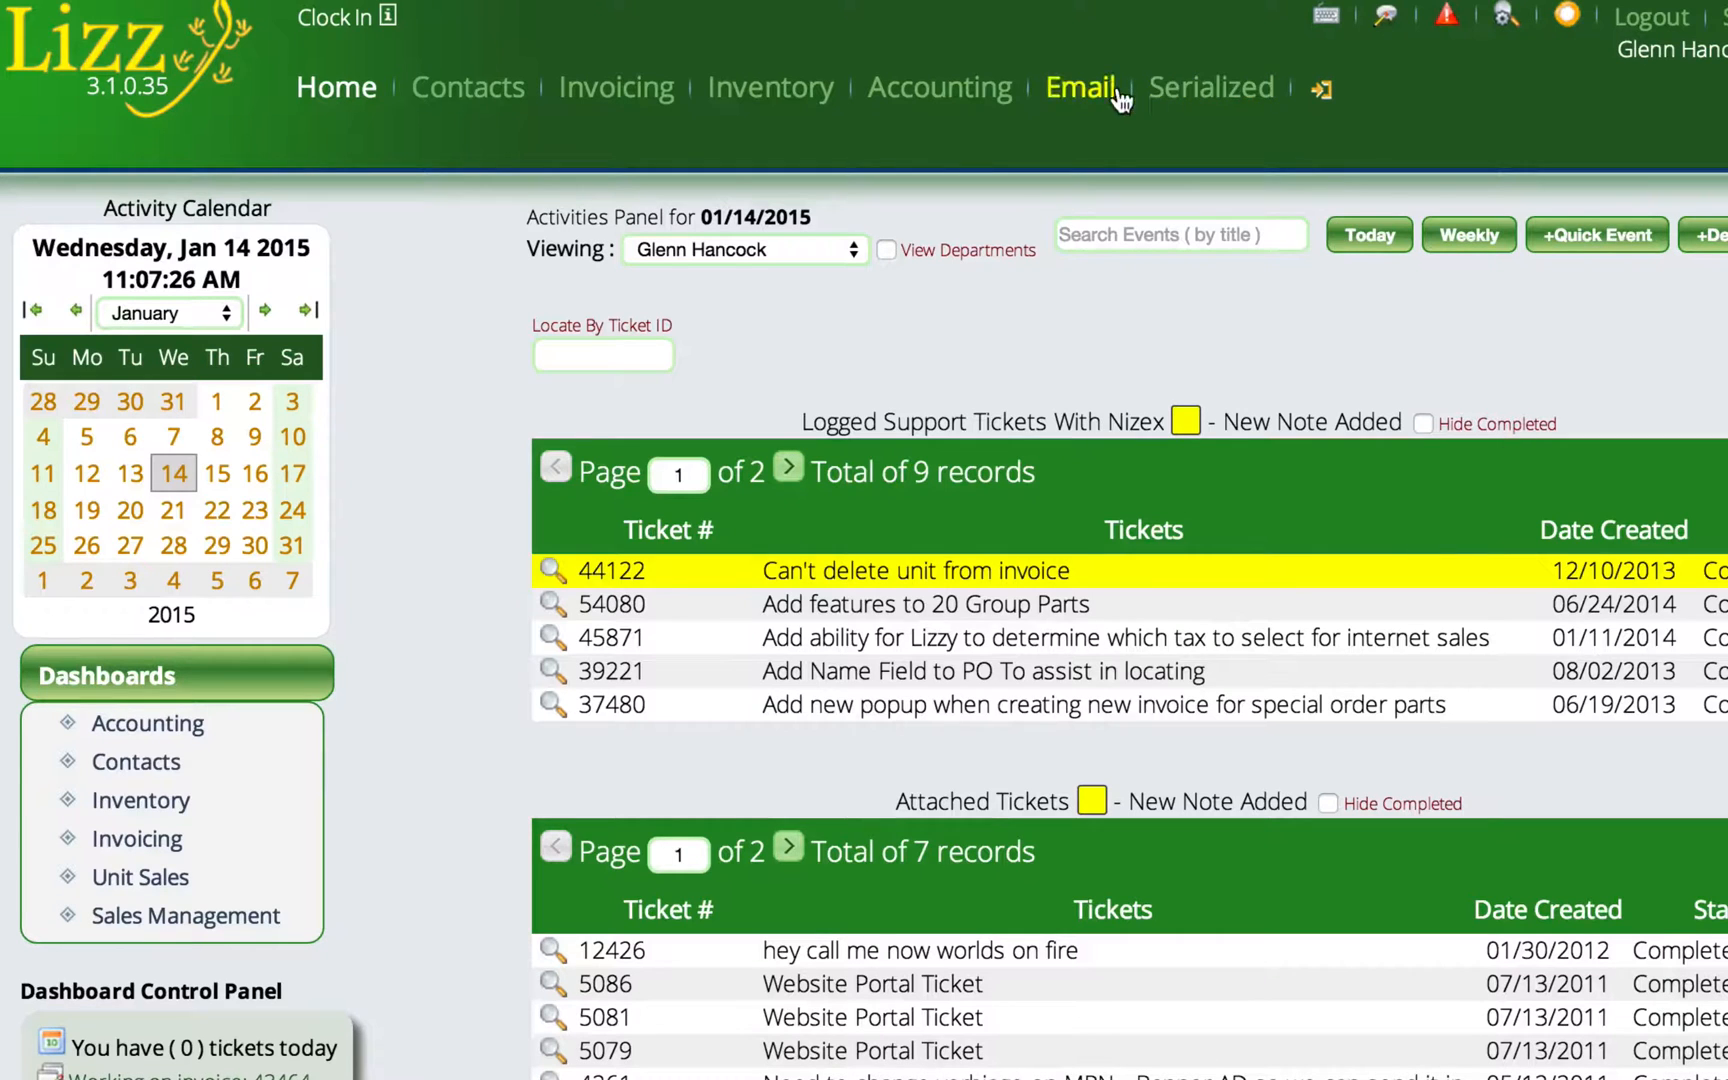
# Step: In the green Lizzy window, open the Accounting General 20 Group report and display New Units for December 2014
pyautogui.moveTo(1328, 92)
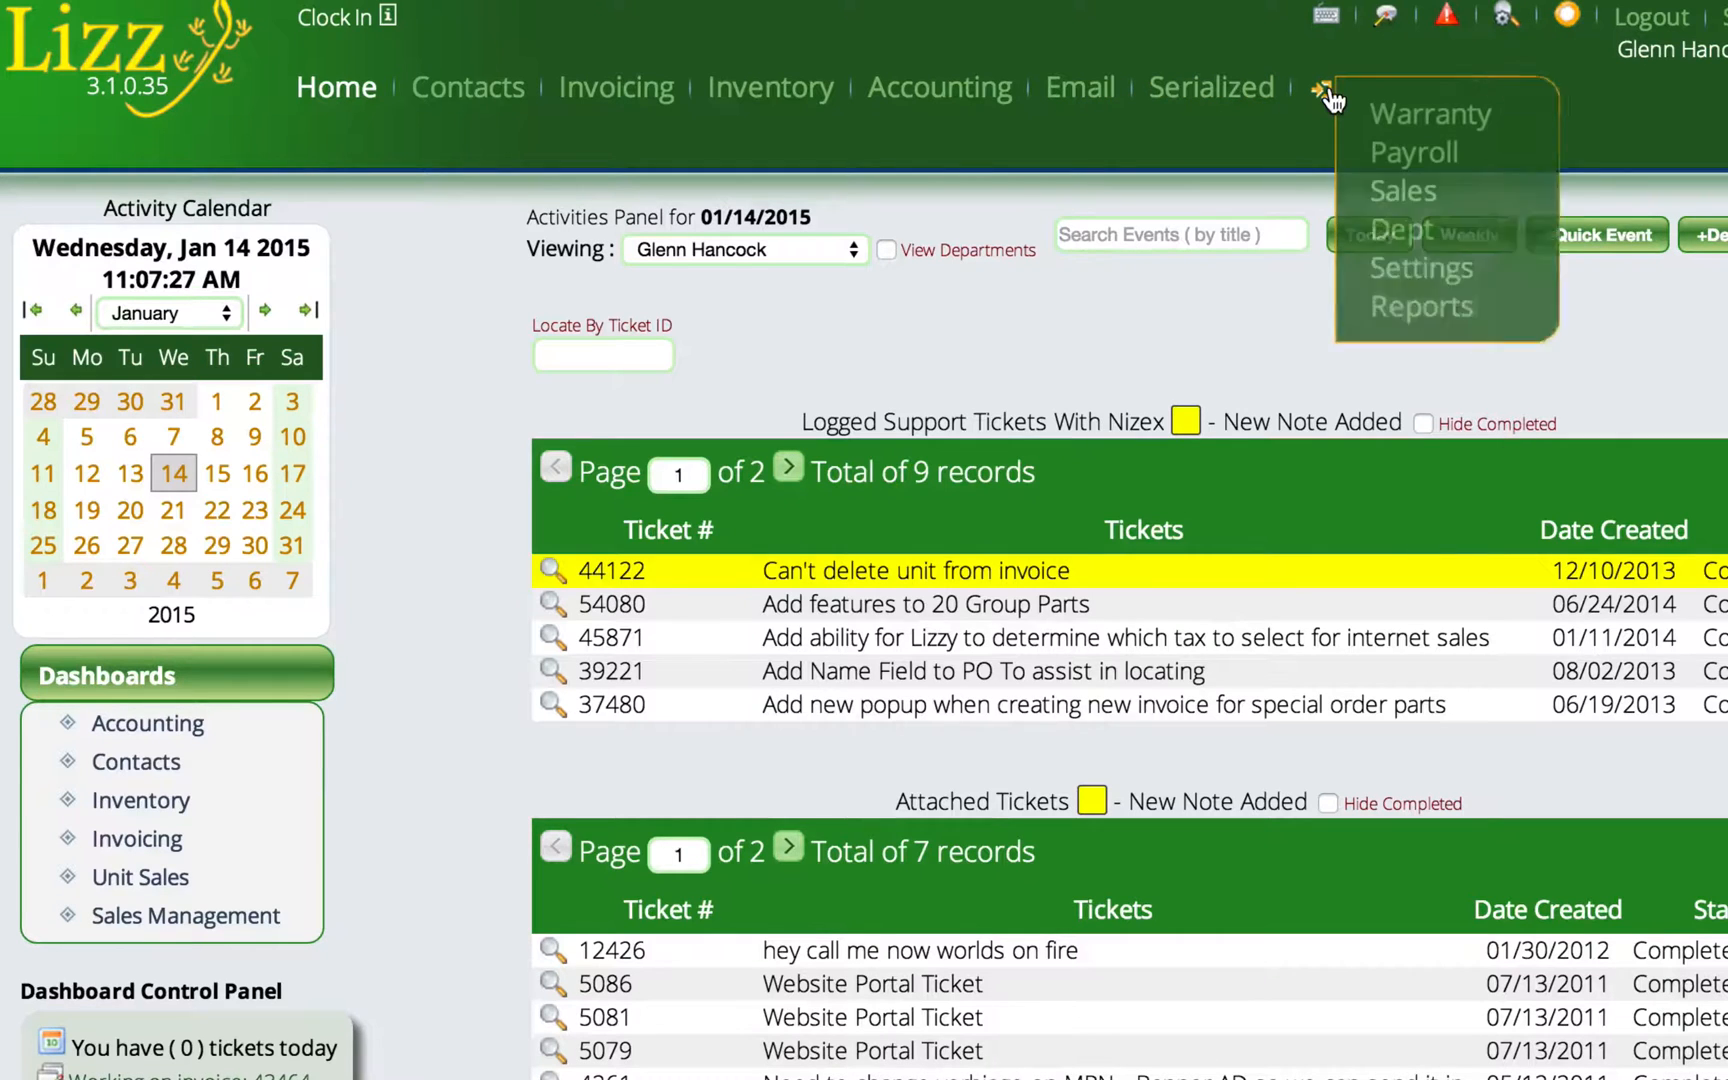
pyautogui.click(1396, 266)
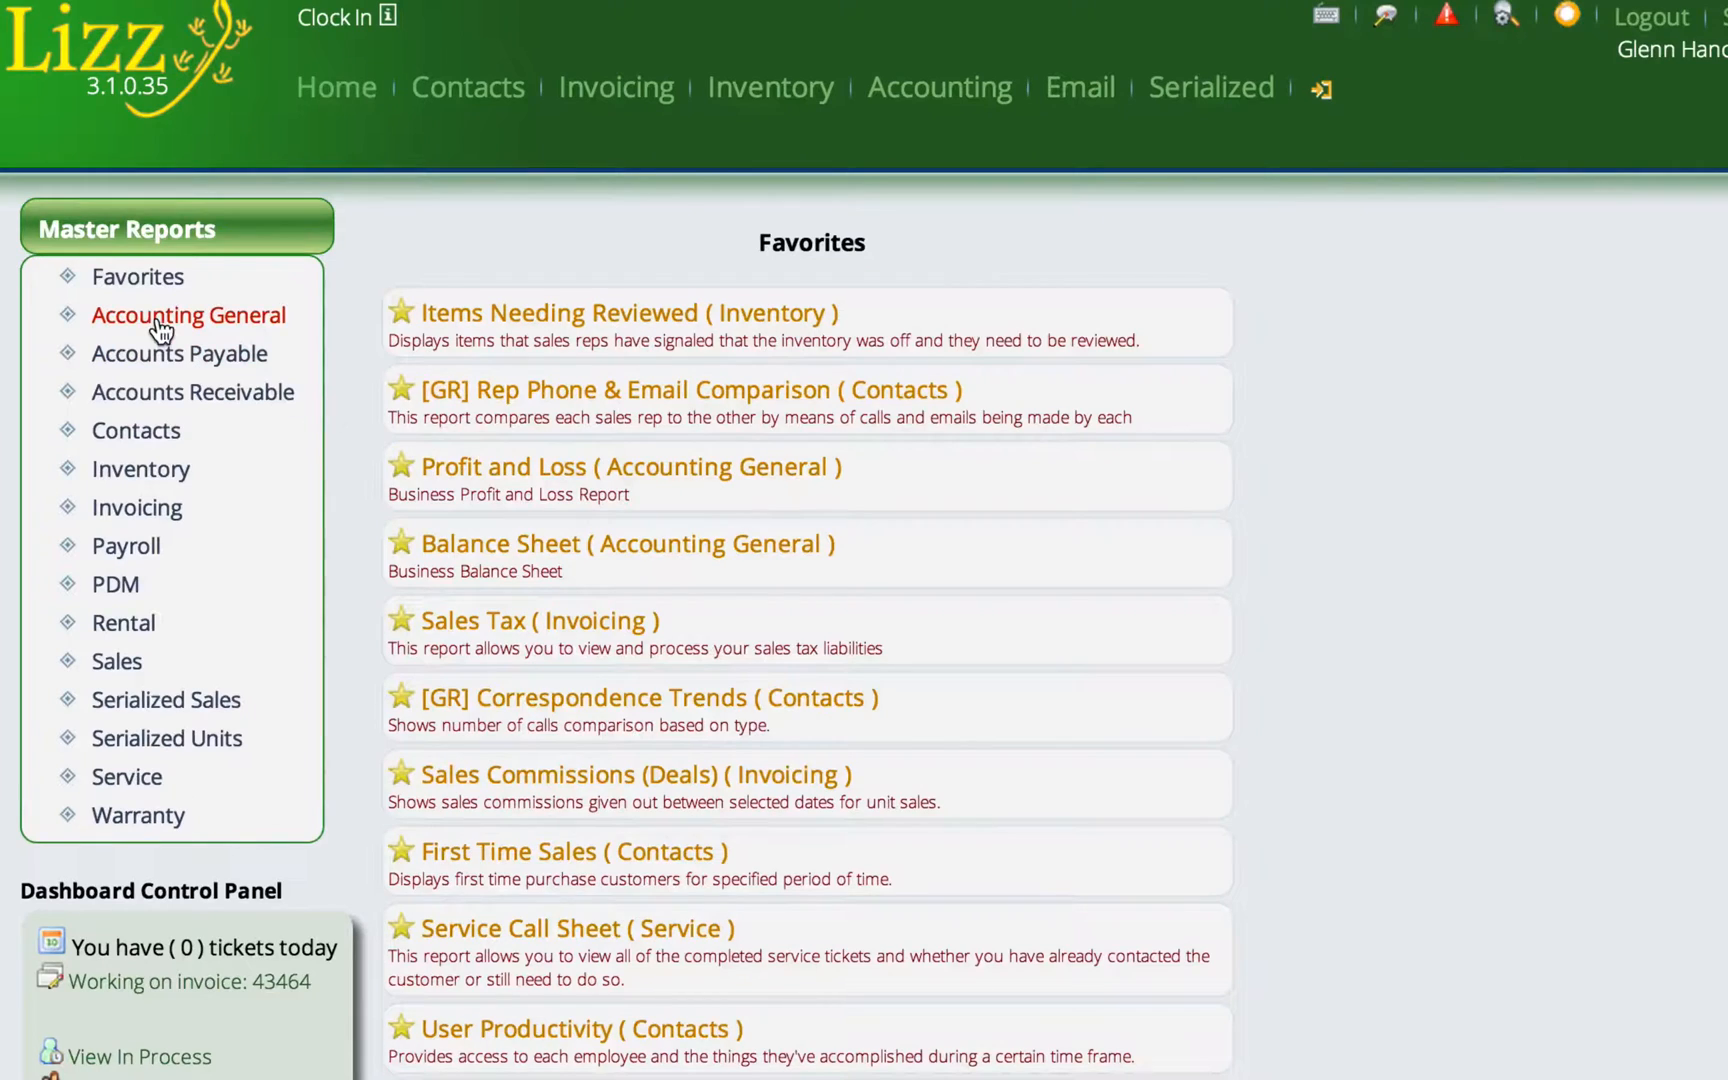
pyautogui.click(159, 322)
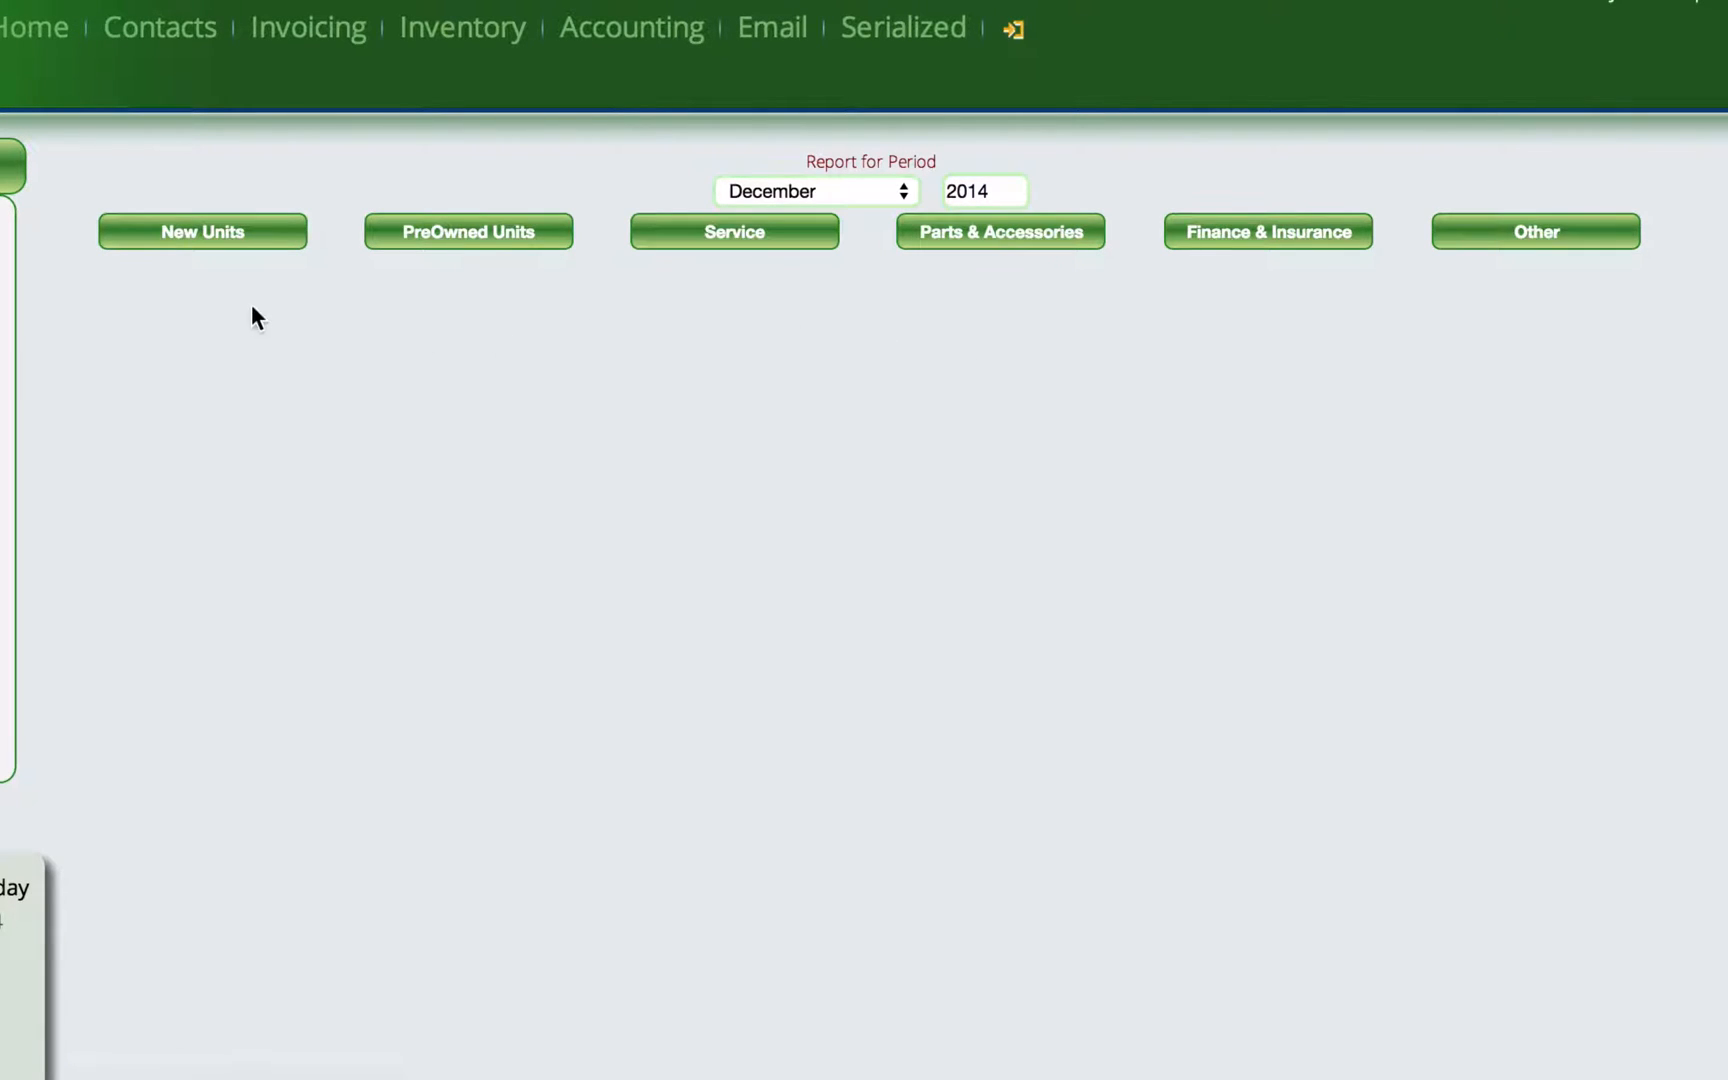
pyautogui.click(213, 238)
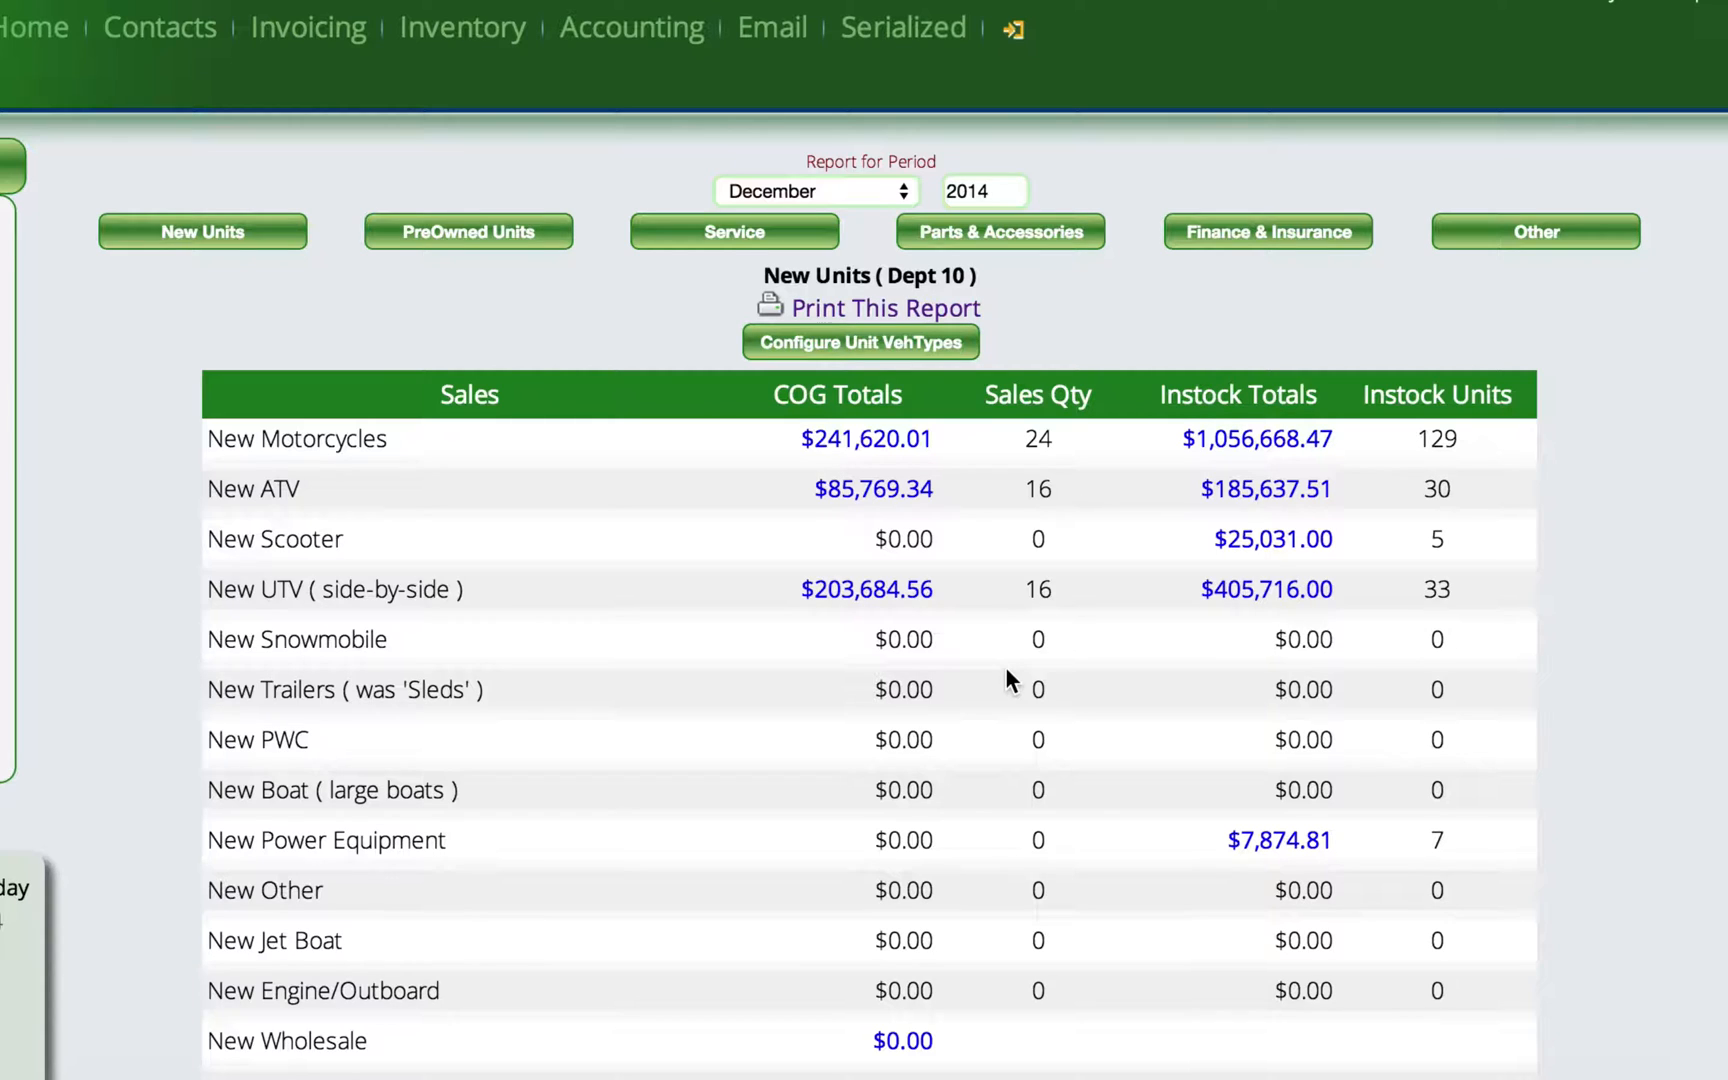
# Step: Review the unit vehicle types configured for Motorcycles, UTVs and PWC, and display the PreOwned Units report
pyautogui.click(884, 352)
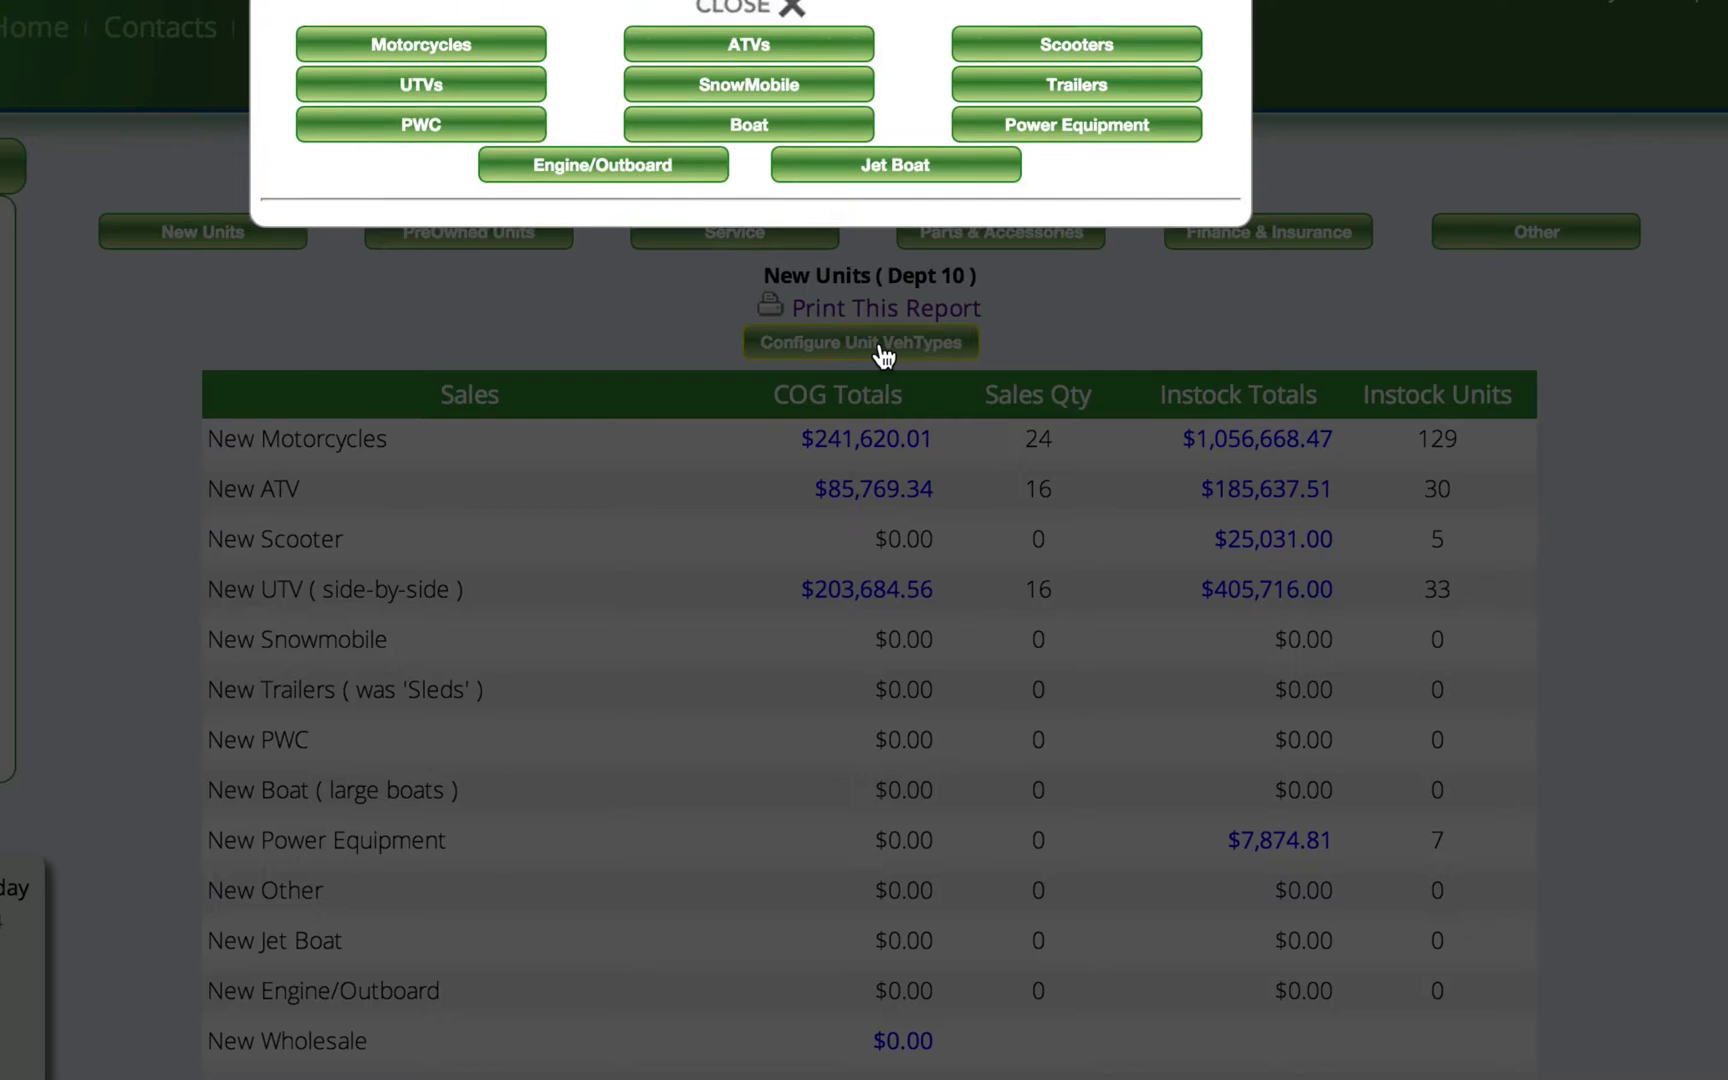
pyautogui.click(428, 50)
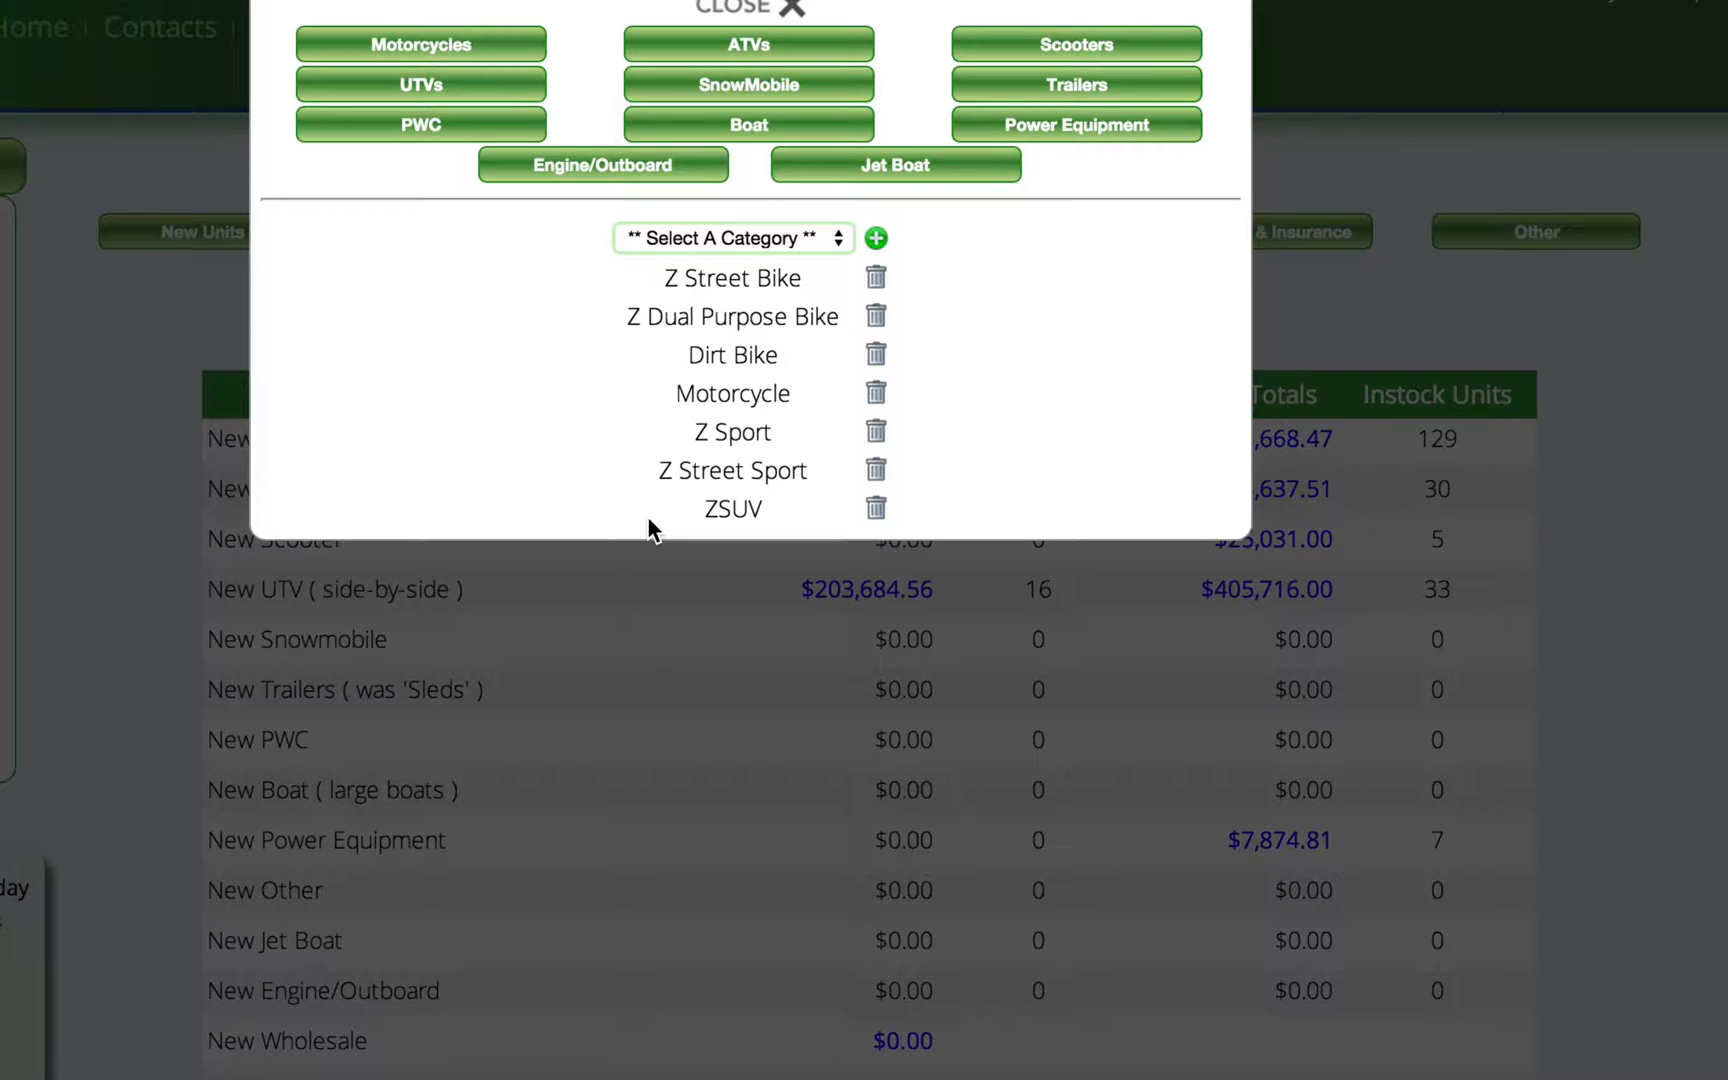
pyautogui.click(355, 92)
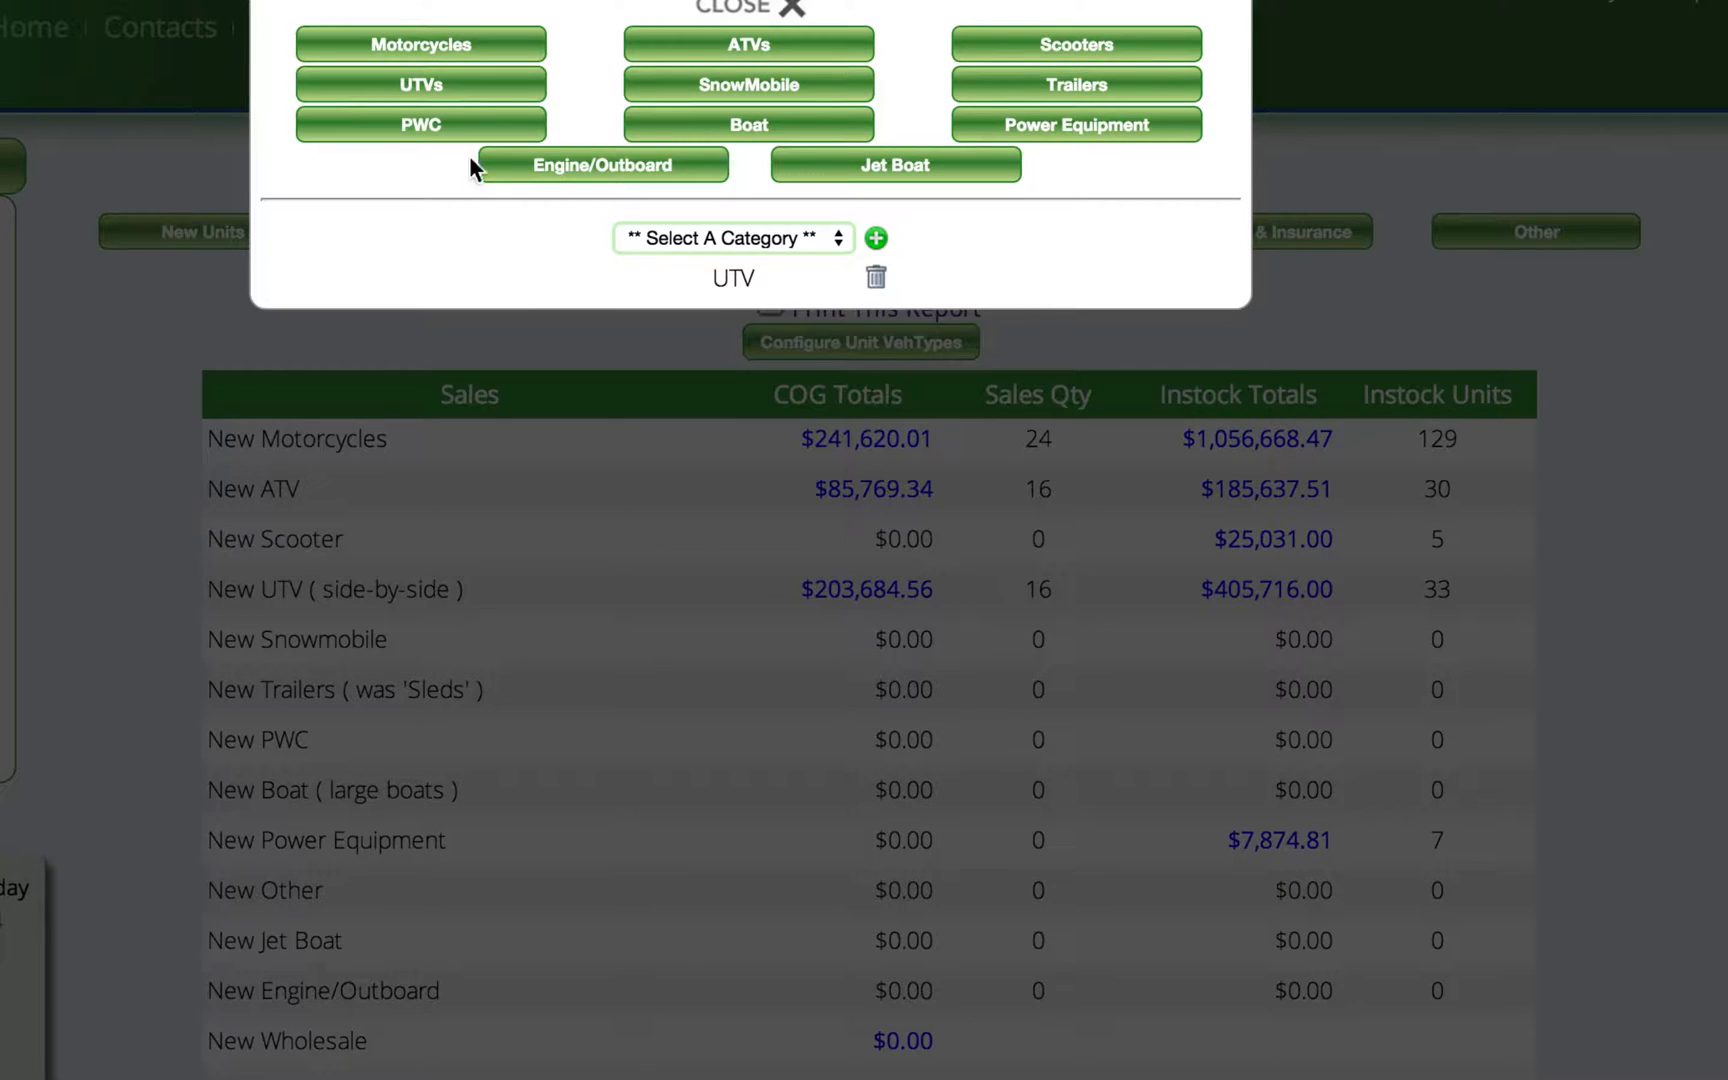
pyautogui.click(405, 127)
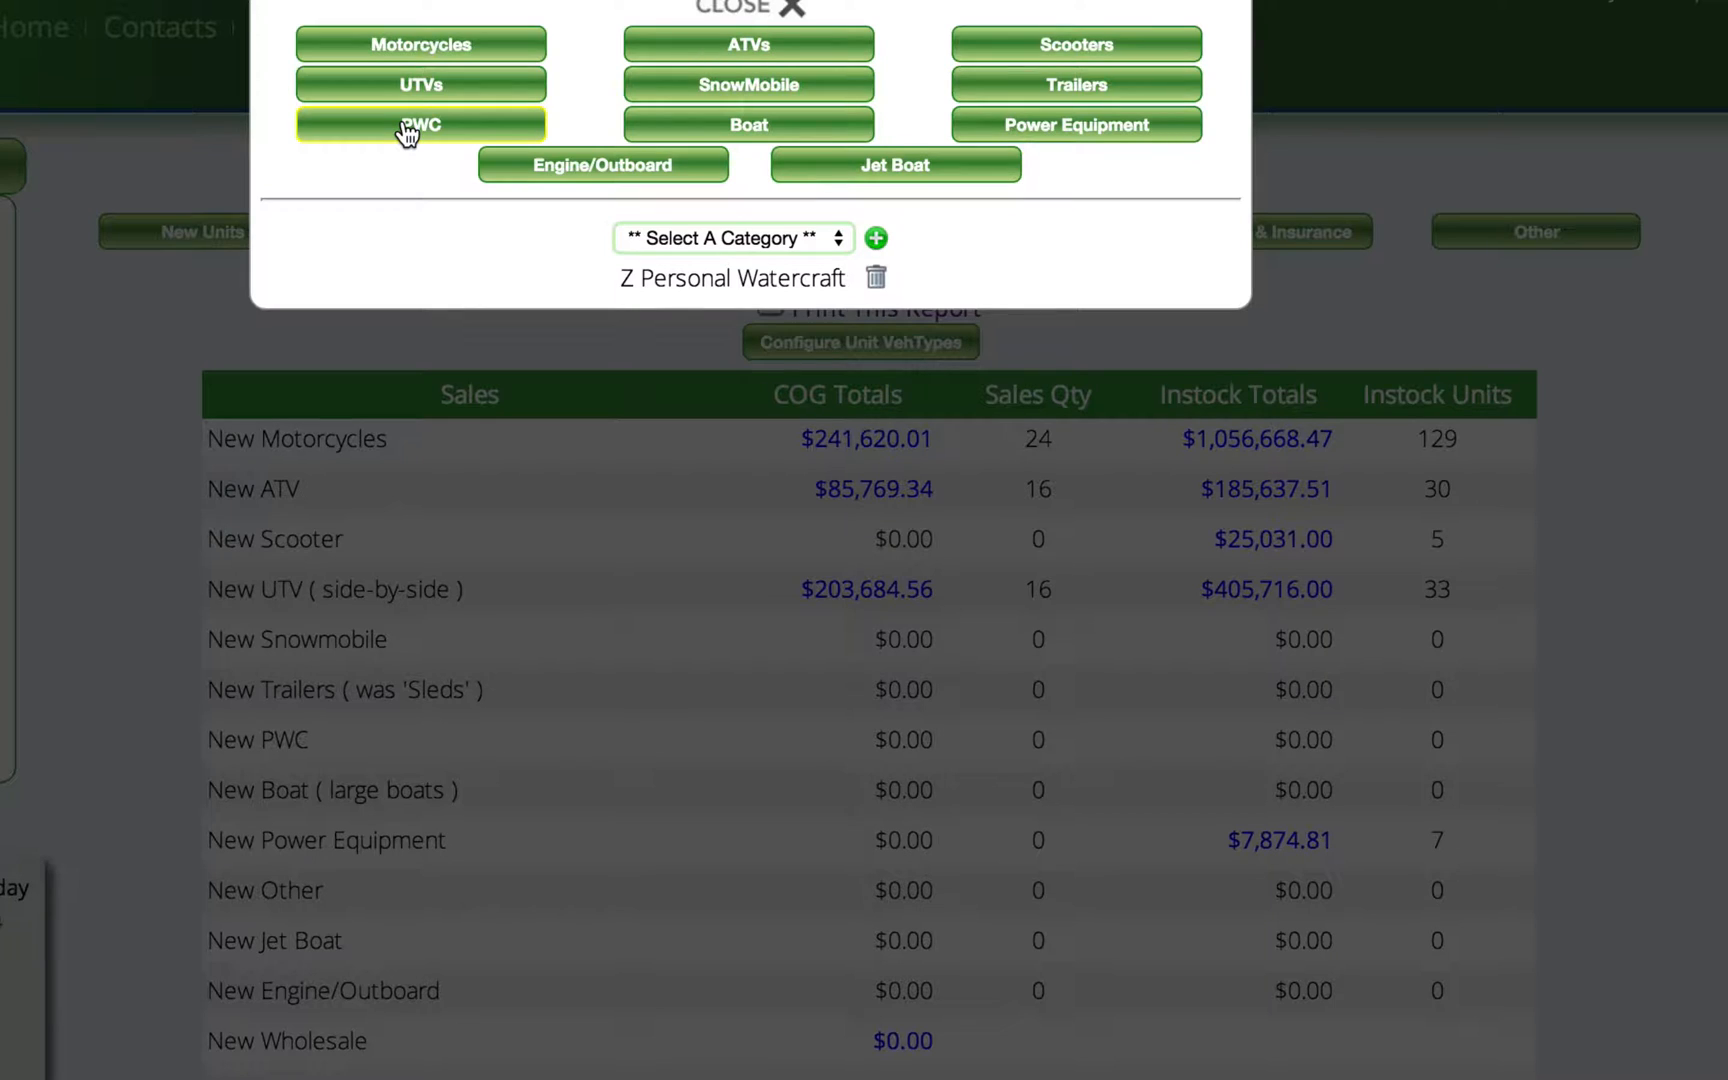
pyautogui.click(422, 48)
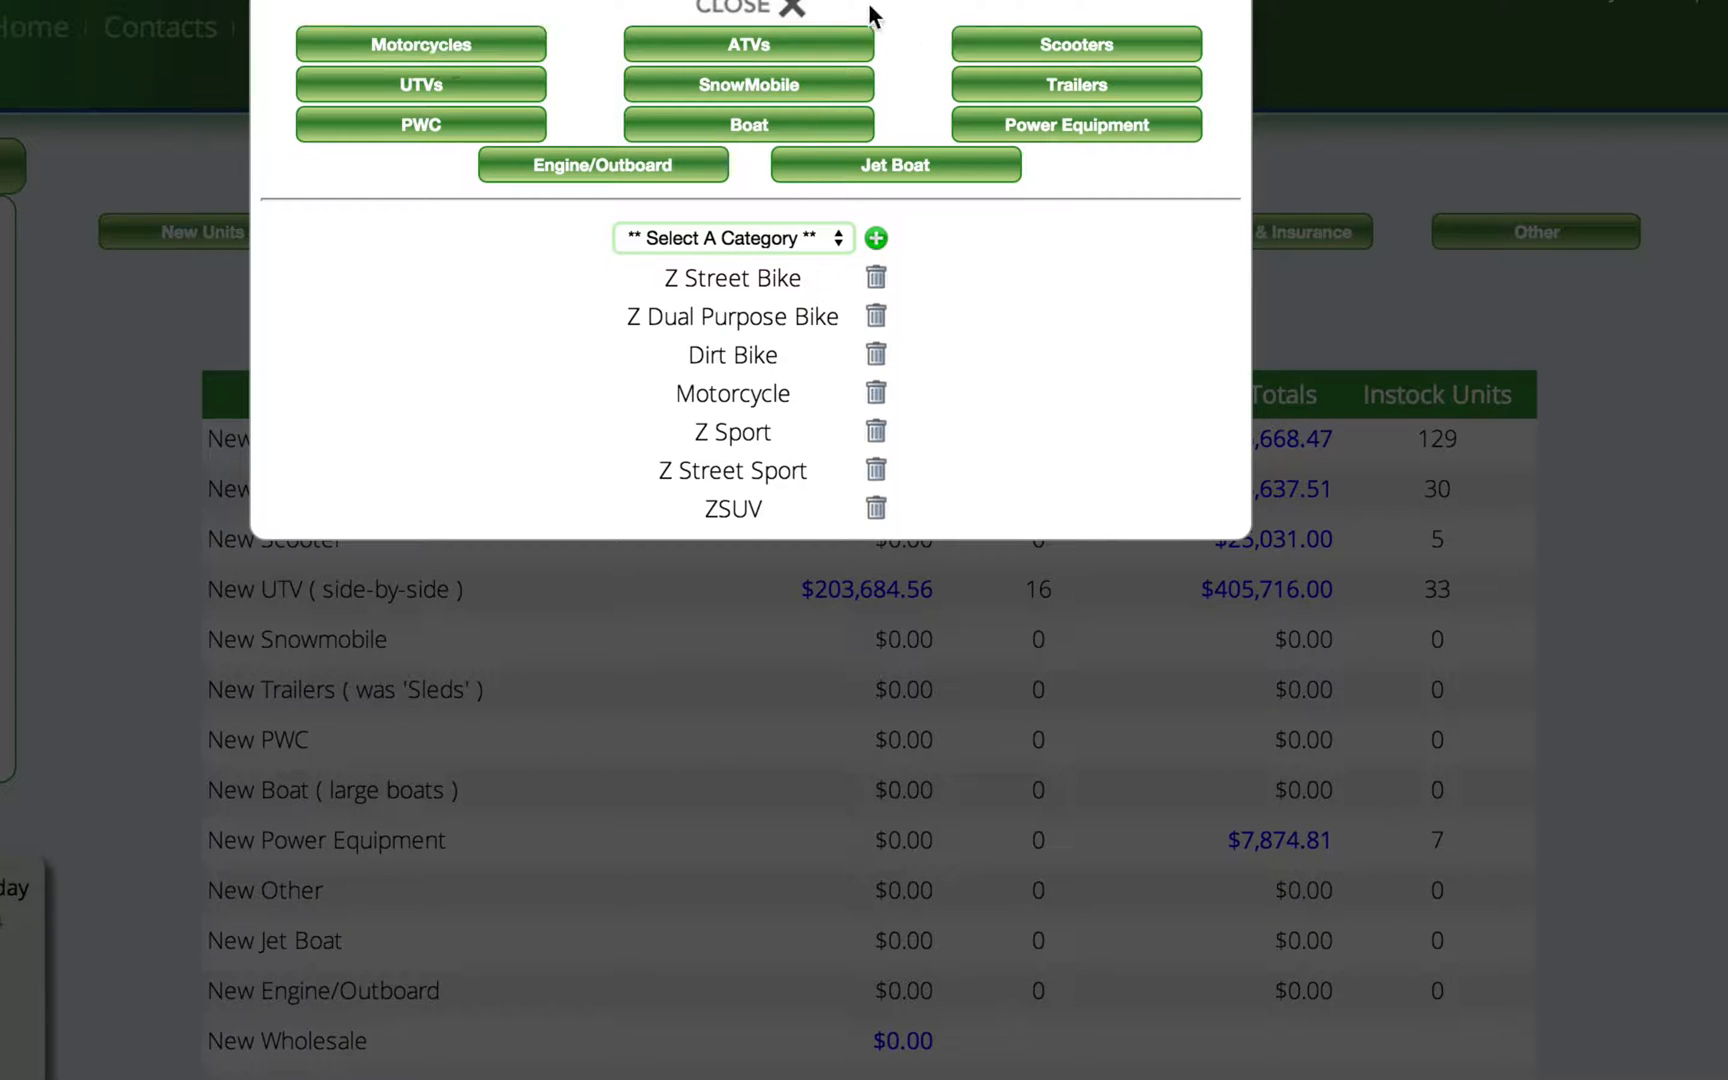
pyautogui.click(729, 14)
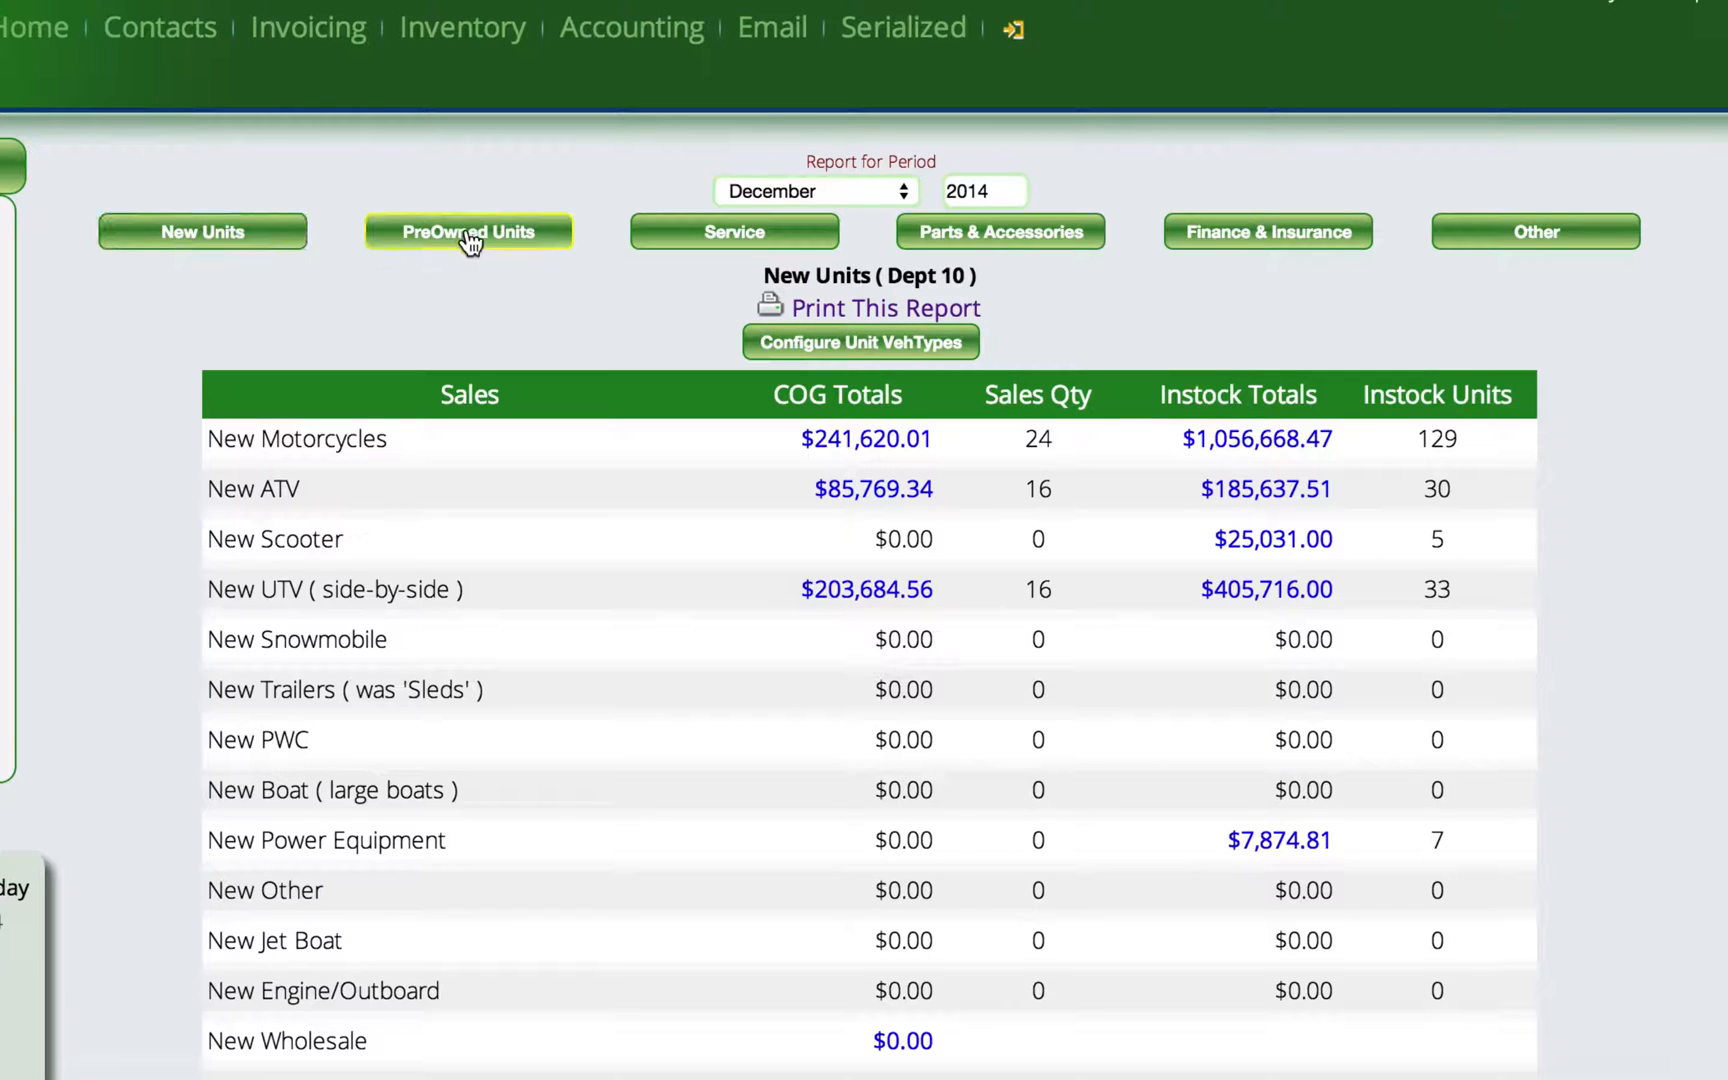
pyautogui.click(470, 236)
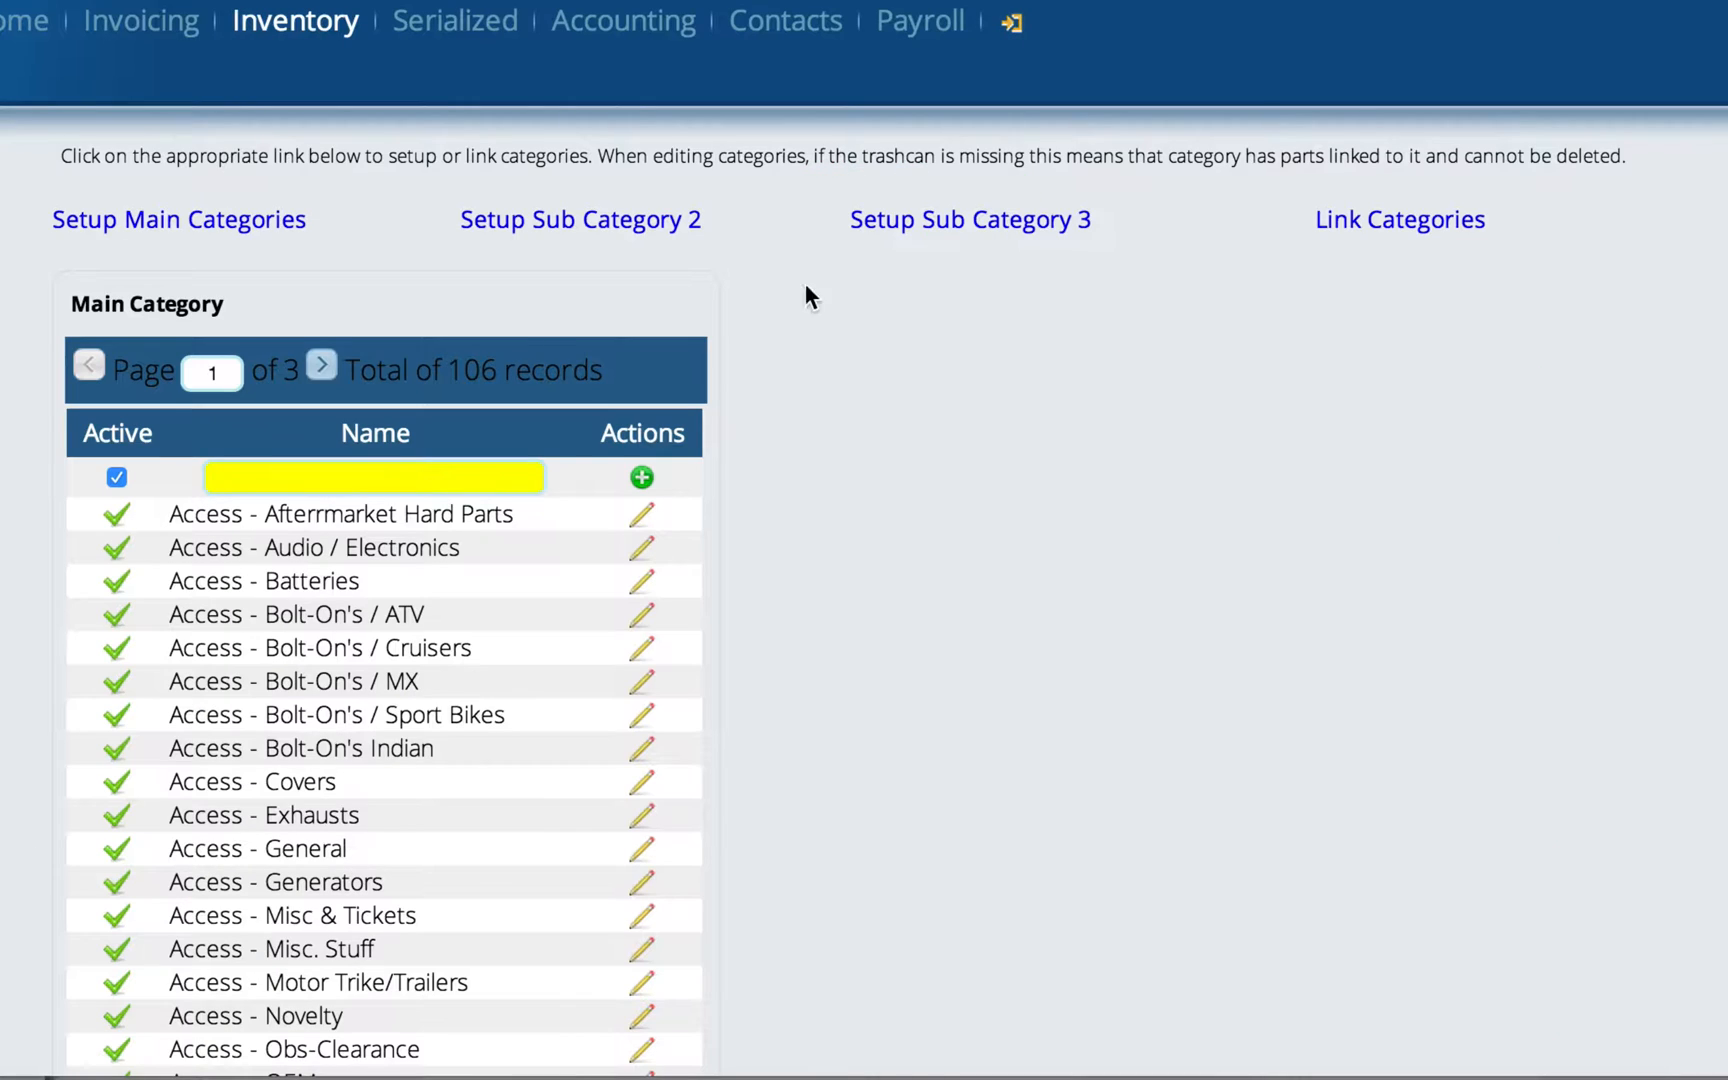
# Step: In the blue Lizzy window, open the 20 Group Reports from the Accounting General reports
pyautogui.moveTo(1063, 40)
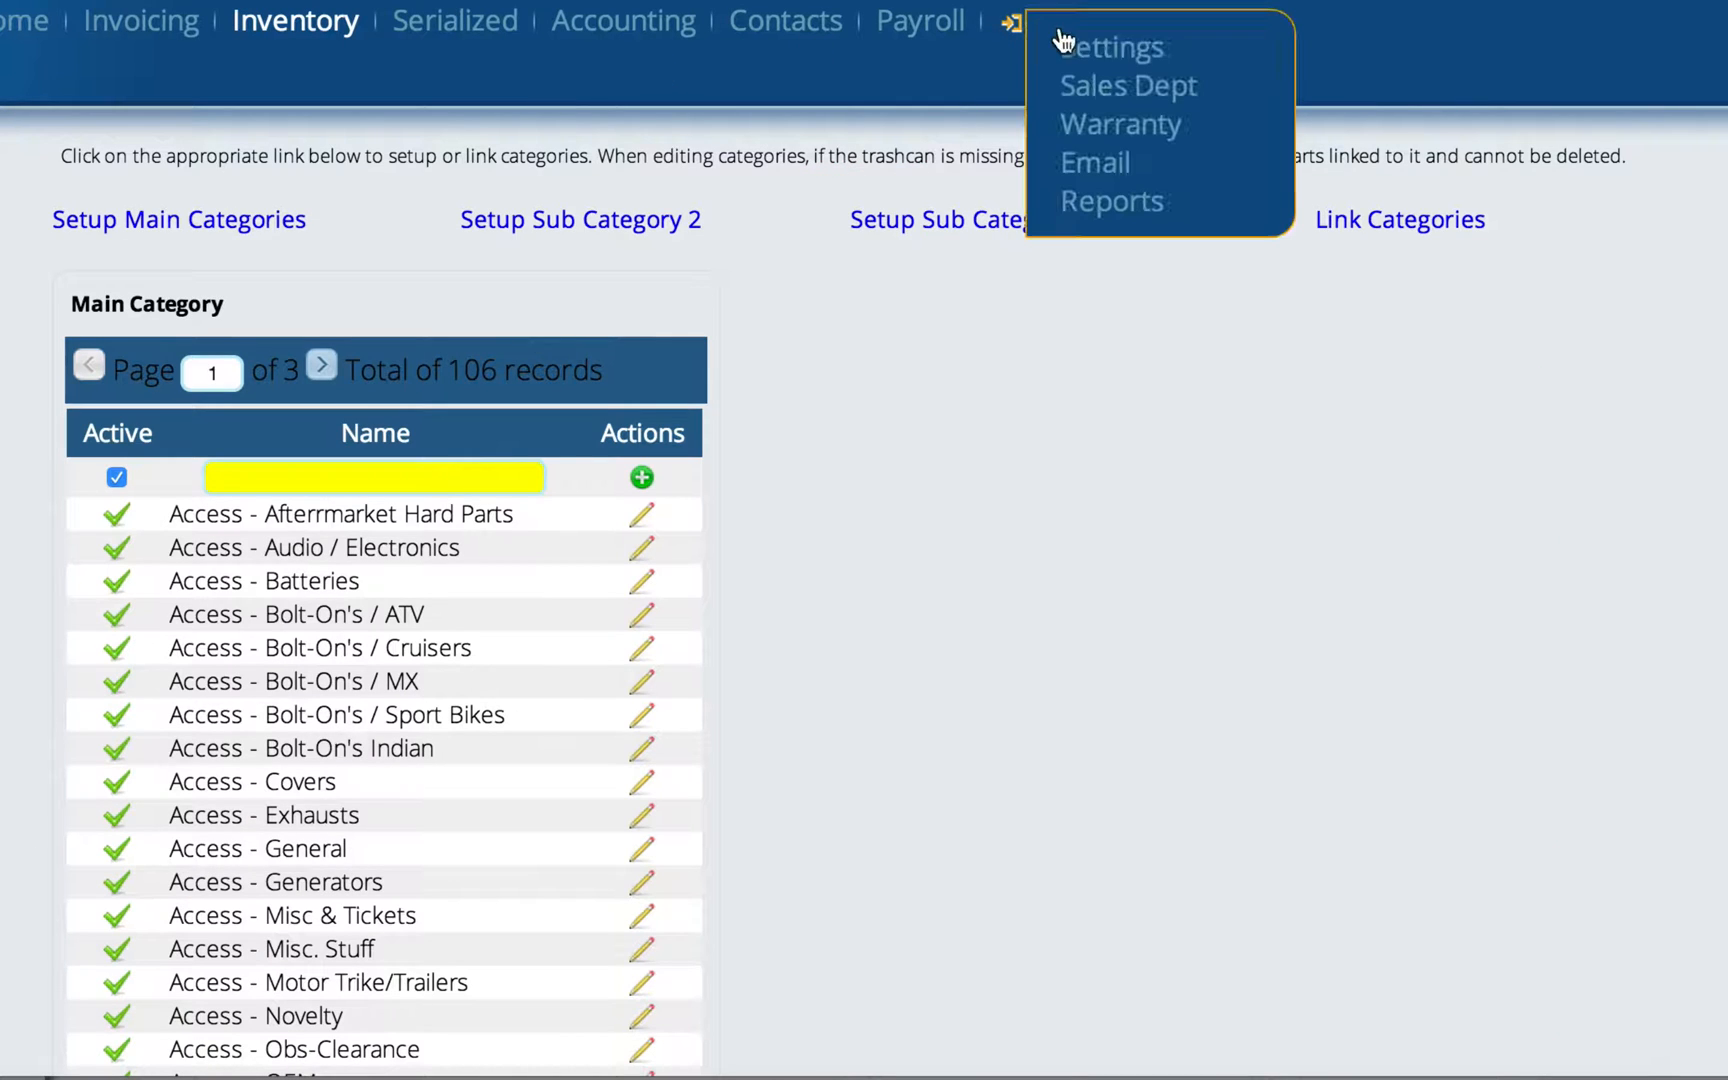
pyautogui.click(1107, 208)
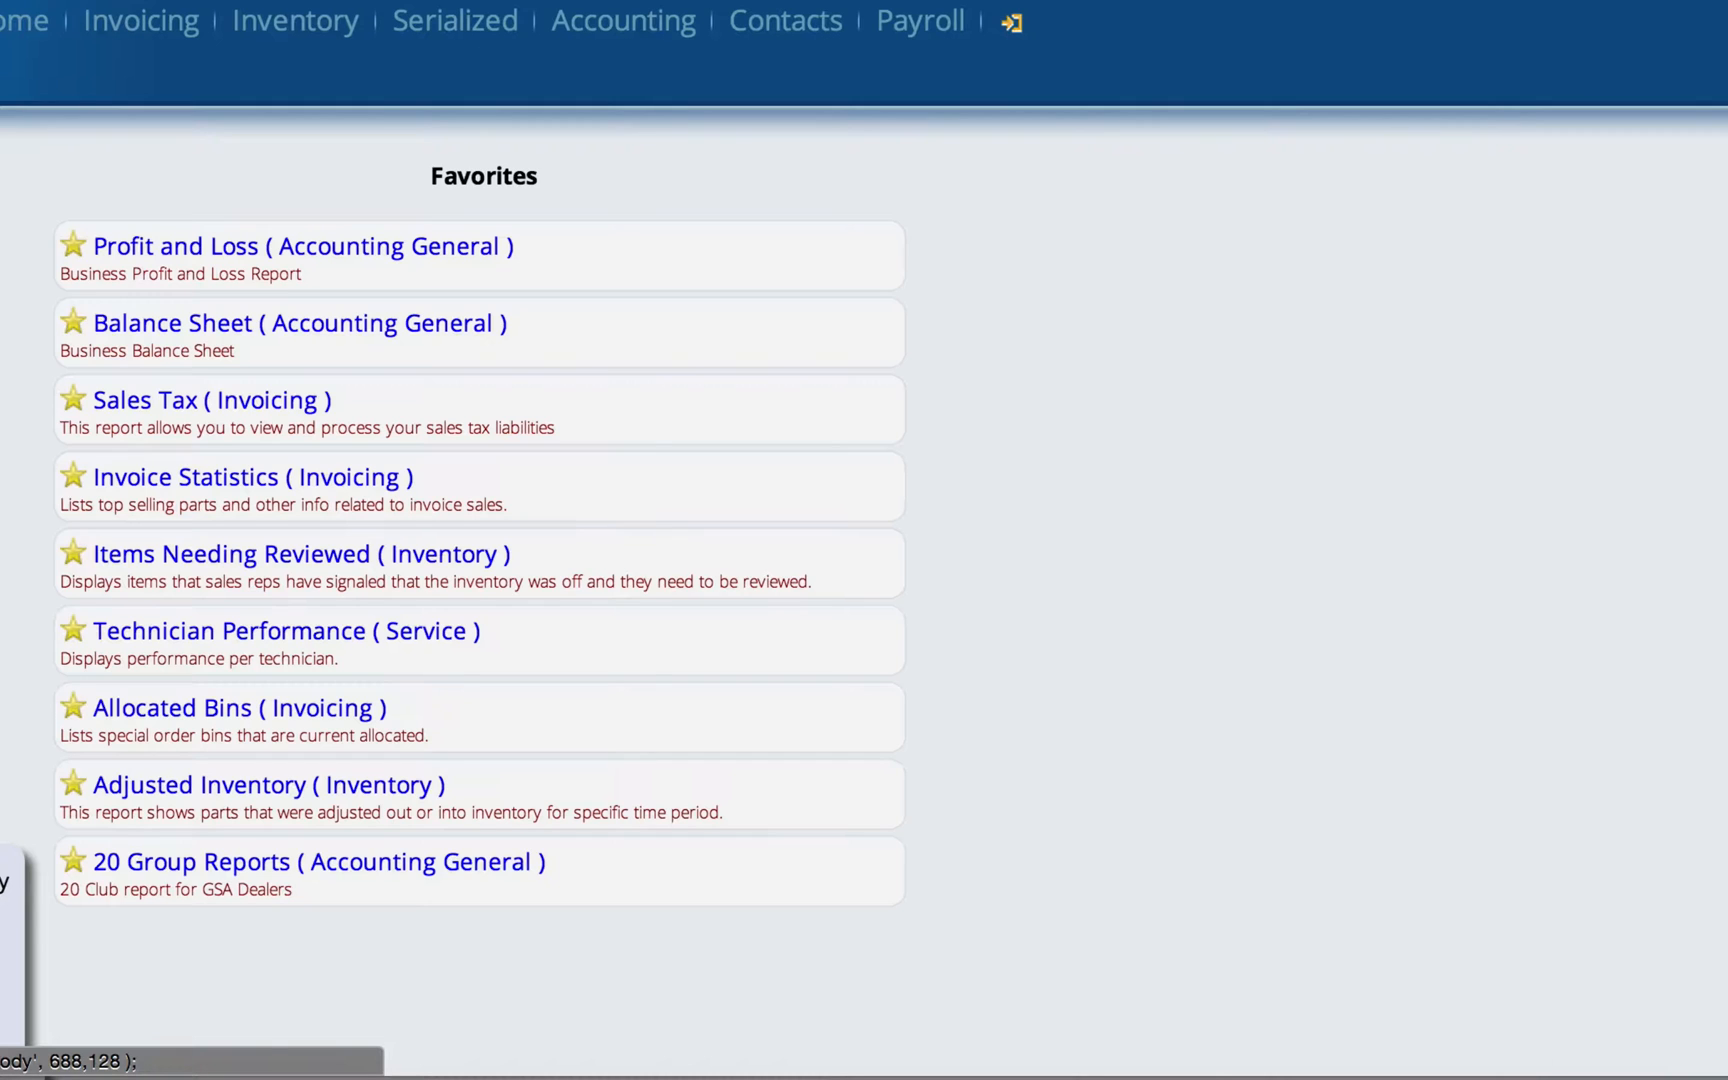
pyautogui.click(3, 300)
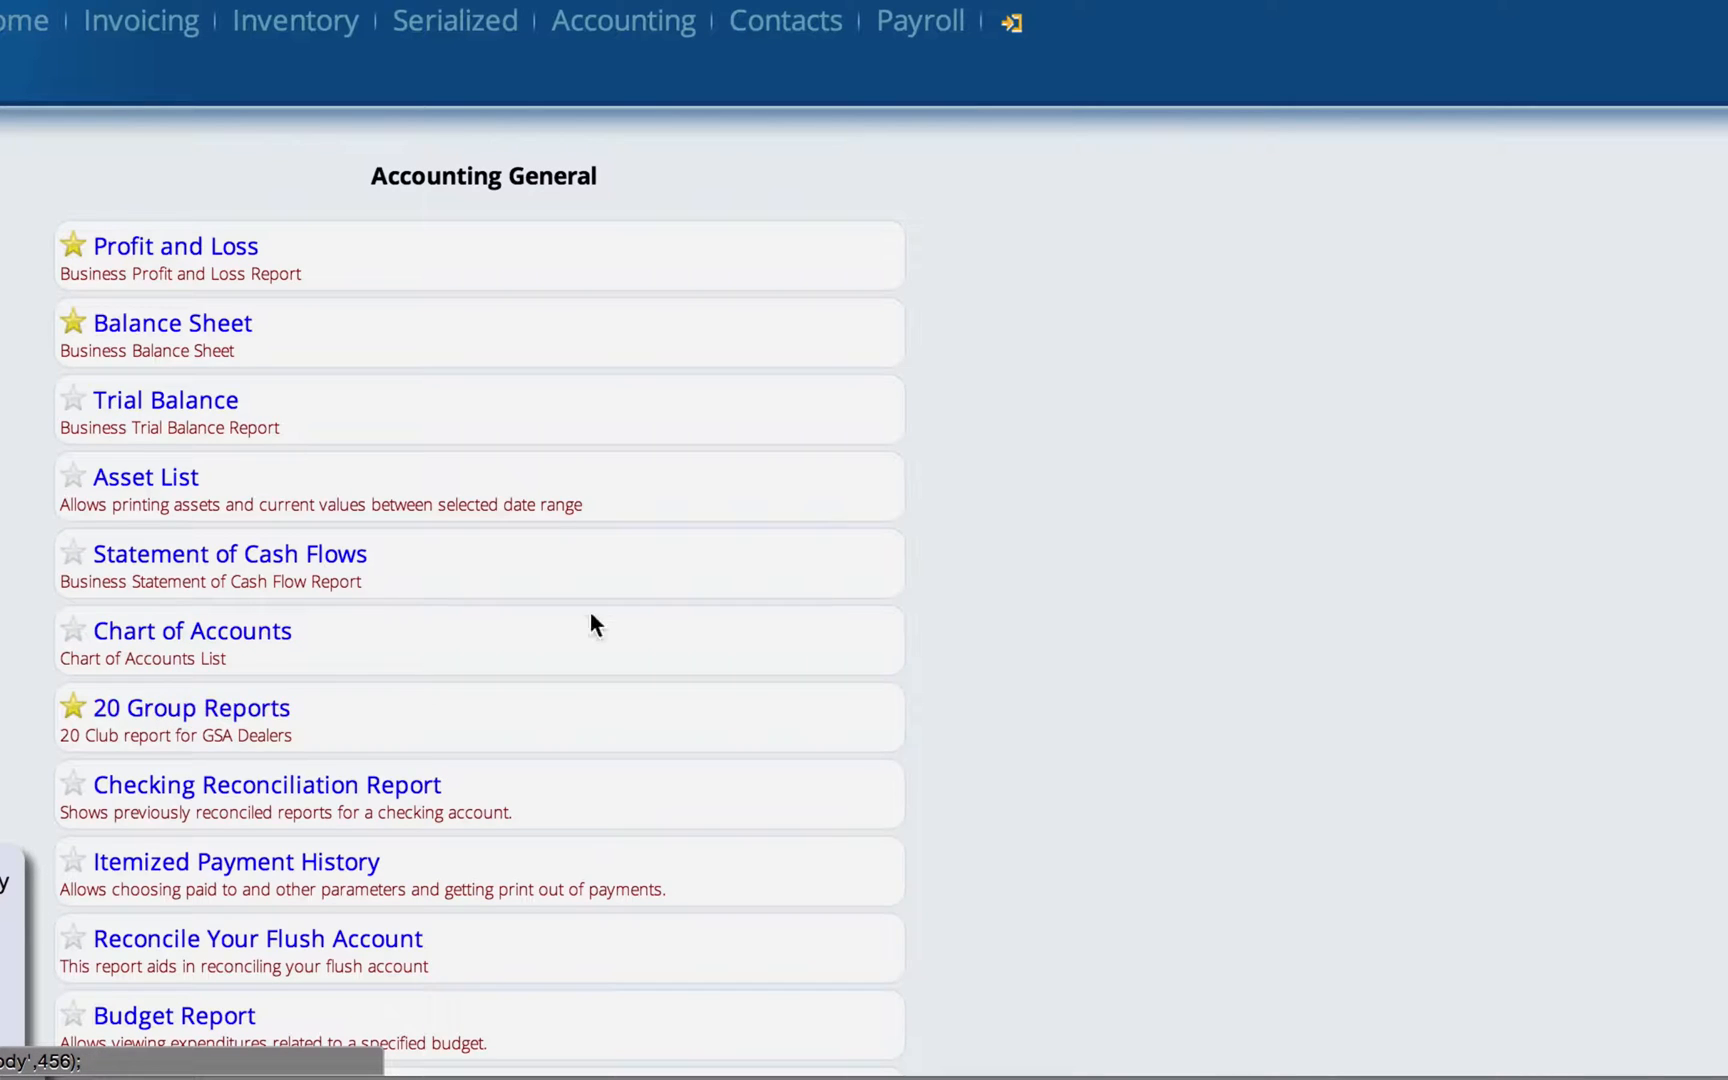
pyautogui.click(595, 712)
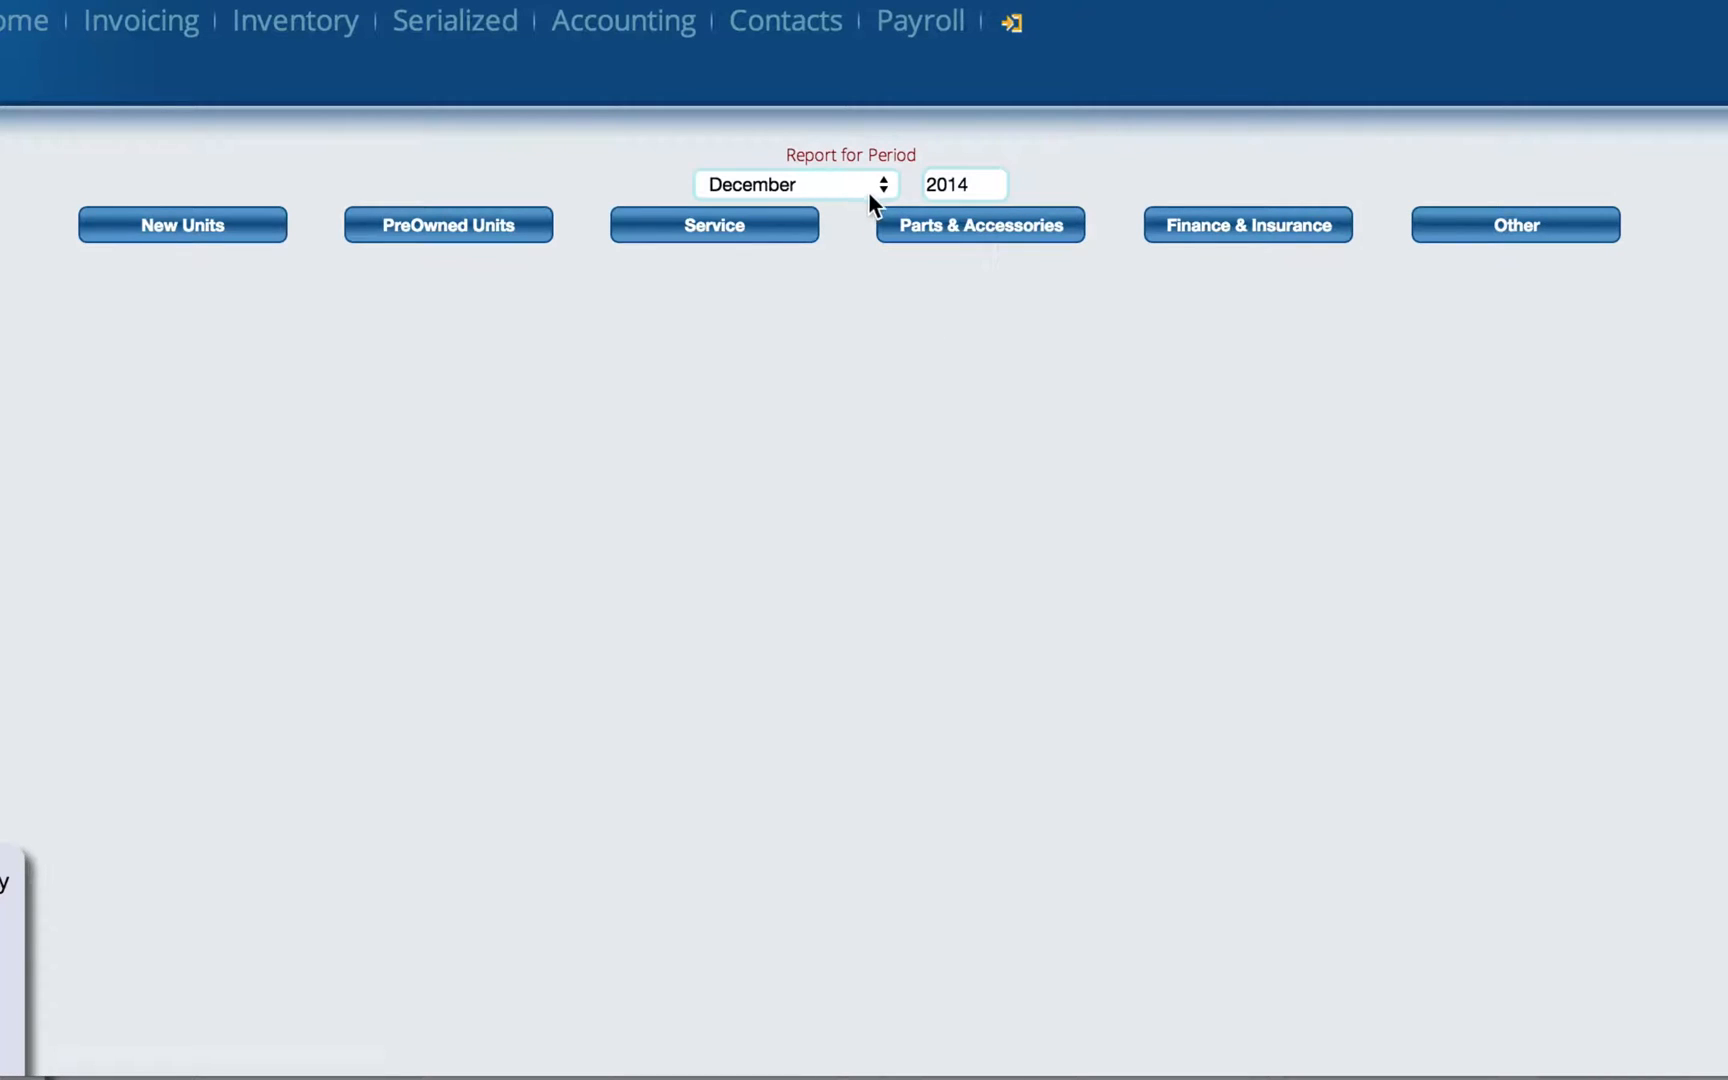
# Step: Set the report period to January 2015 and display the Parts & Accessories report
pyautogui.click(815, 178)
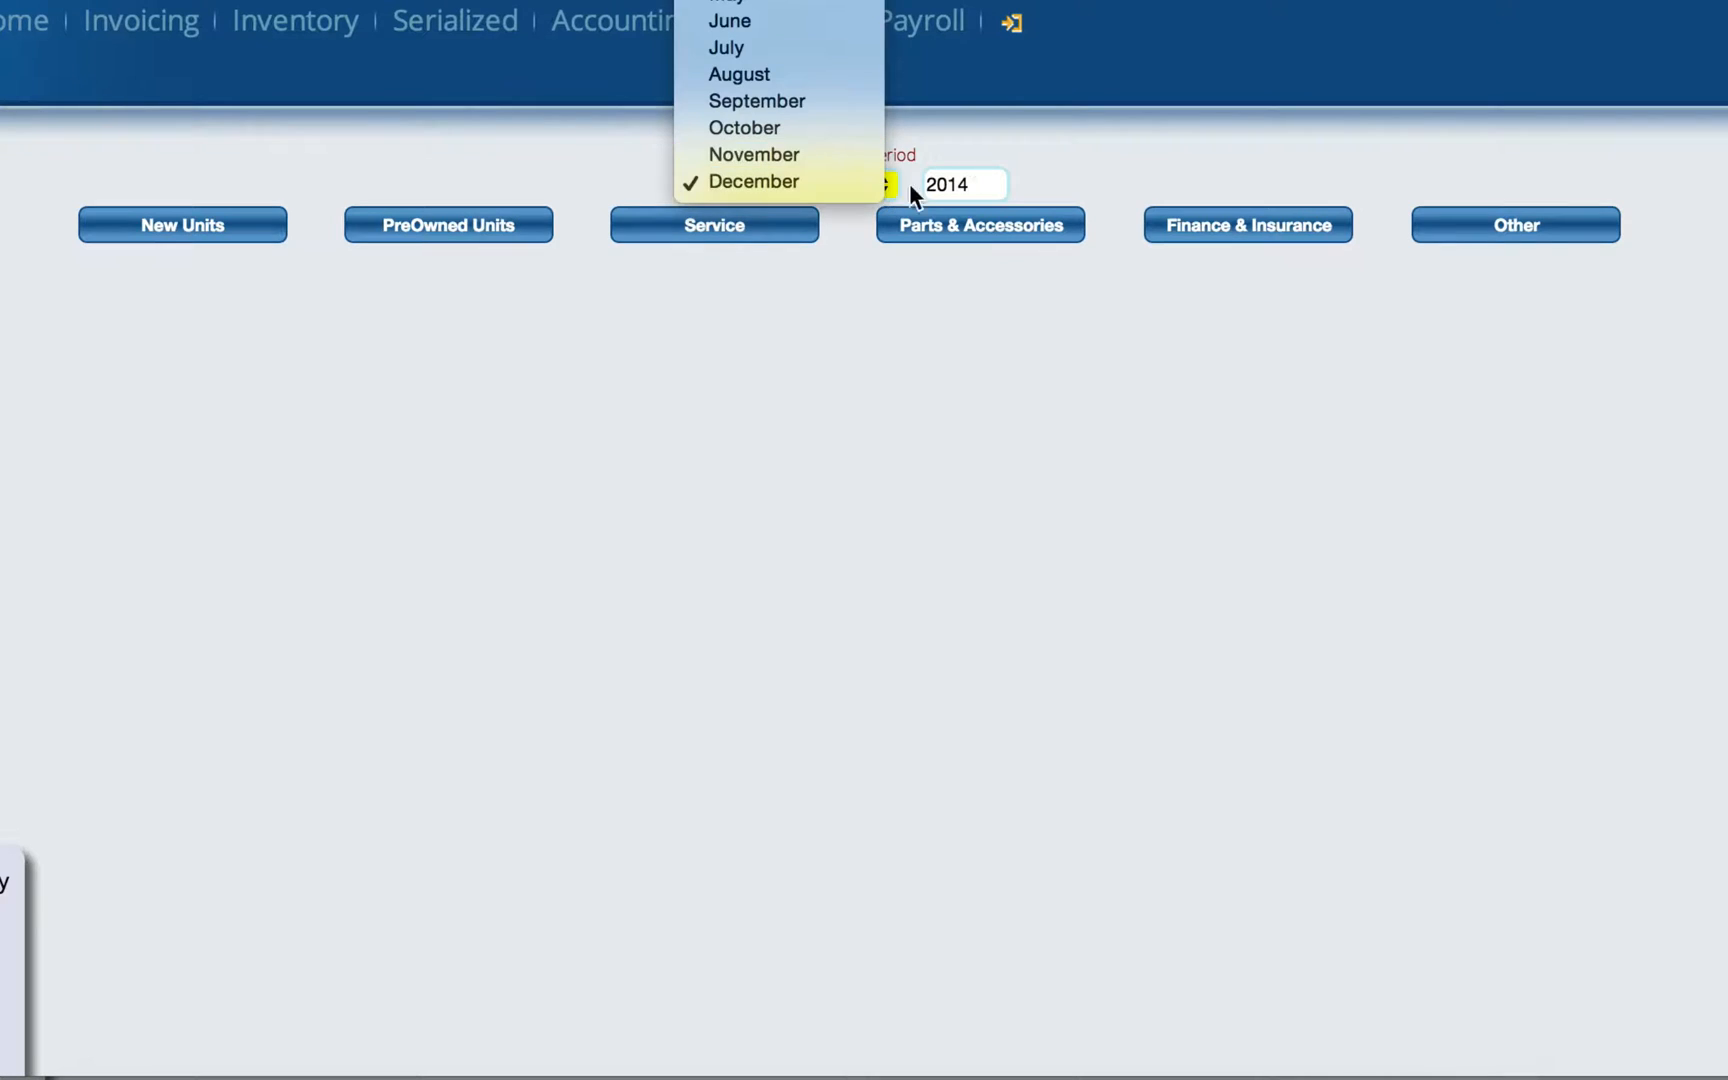
pyautogui.click(909, 186)
pyautogui.click(820, 188)
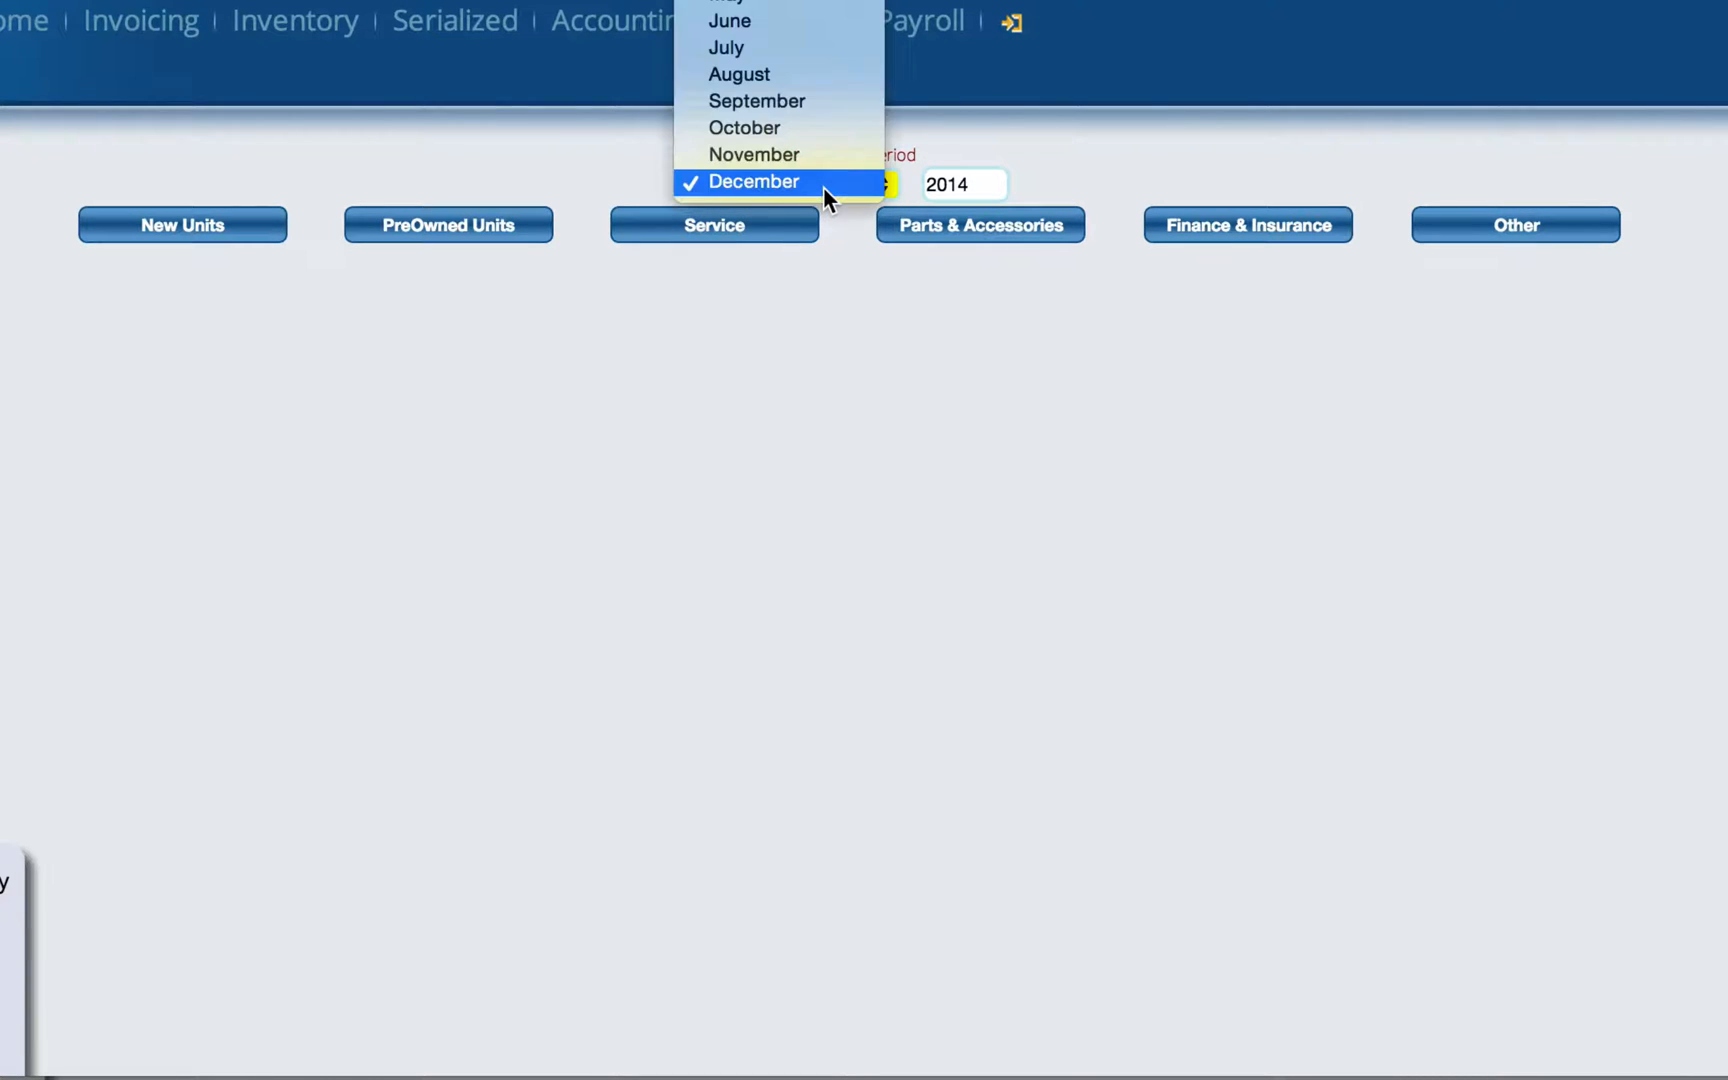
pyautogui.click(812, 2)
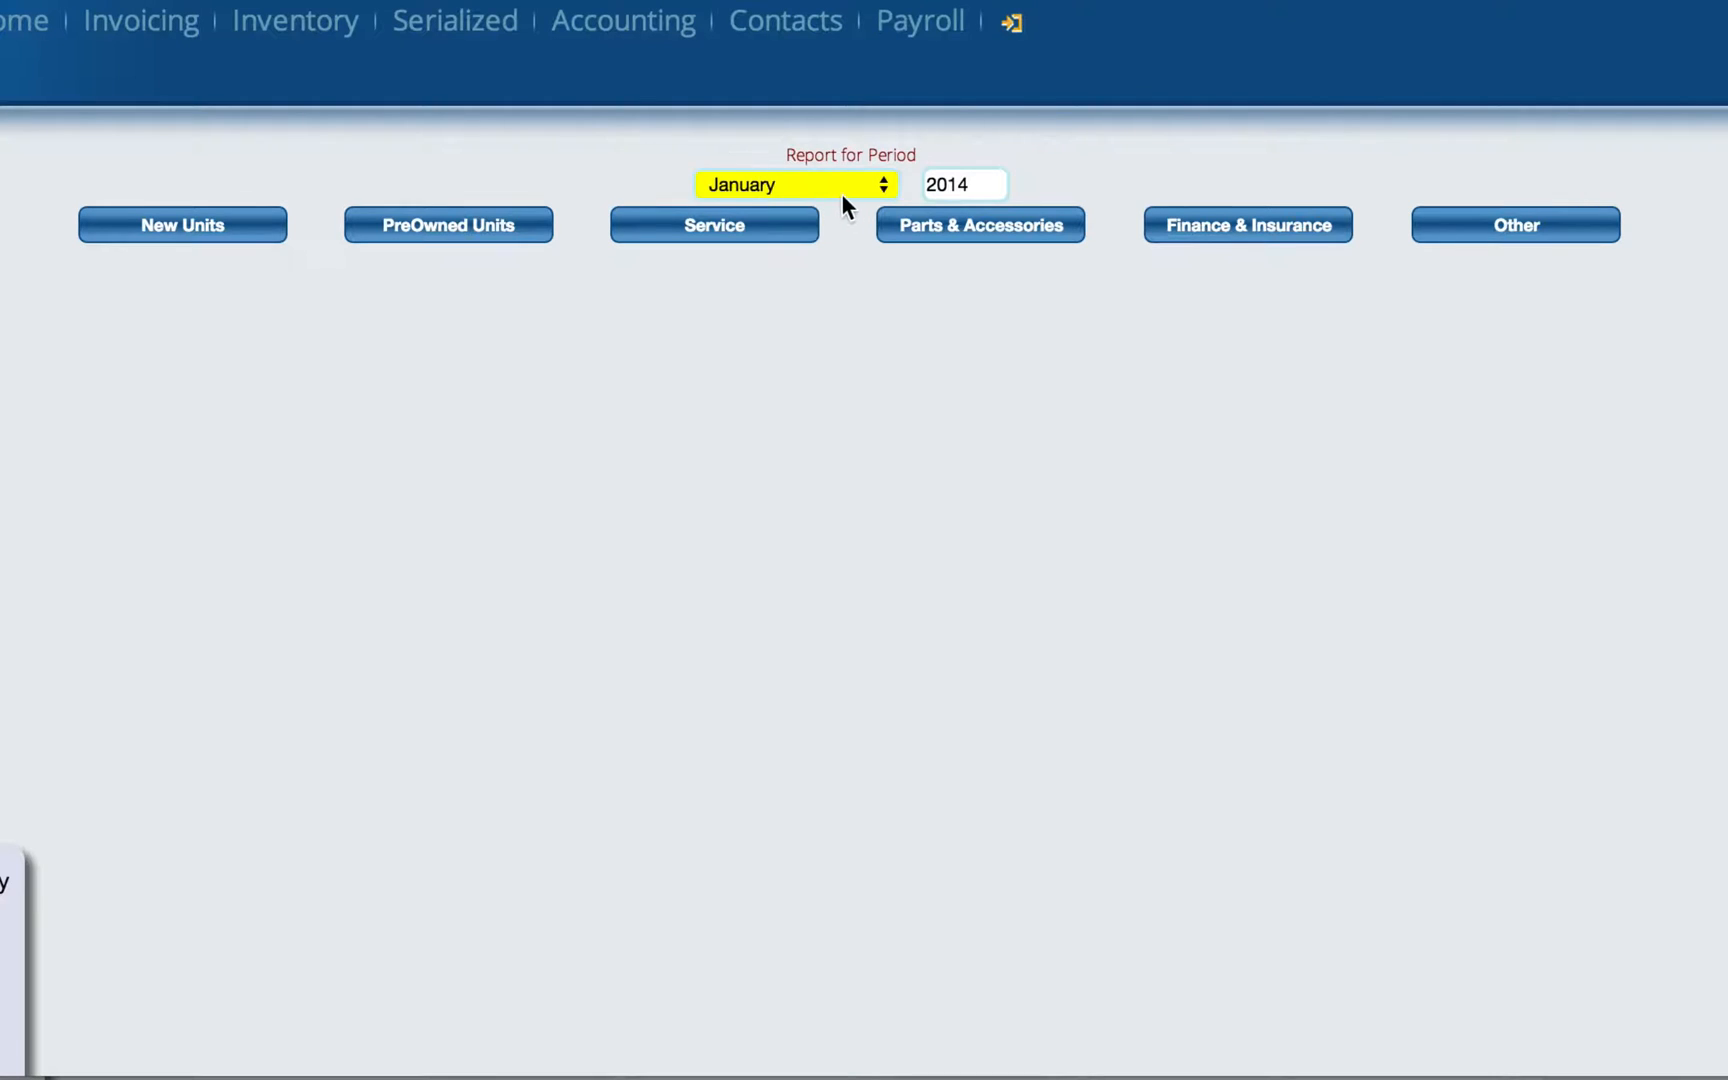
pyautogui.click(975, 184)
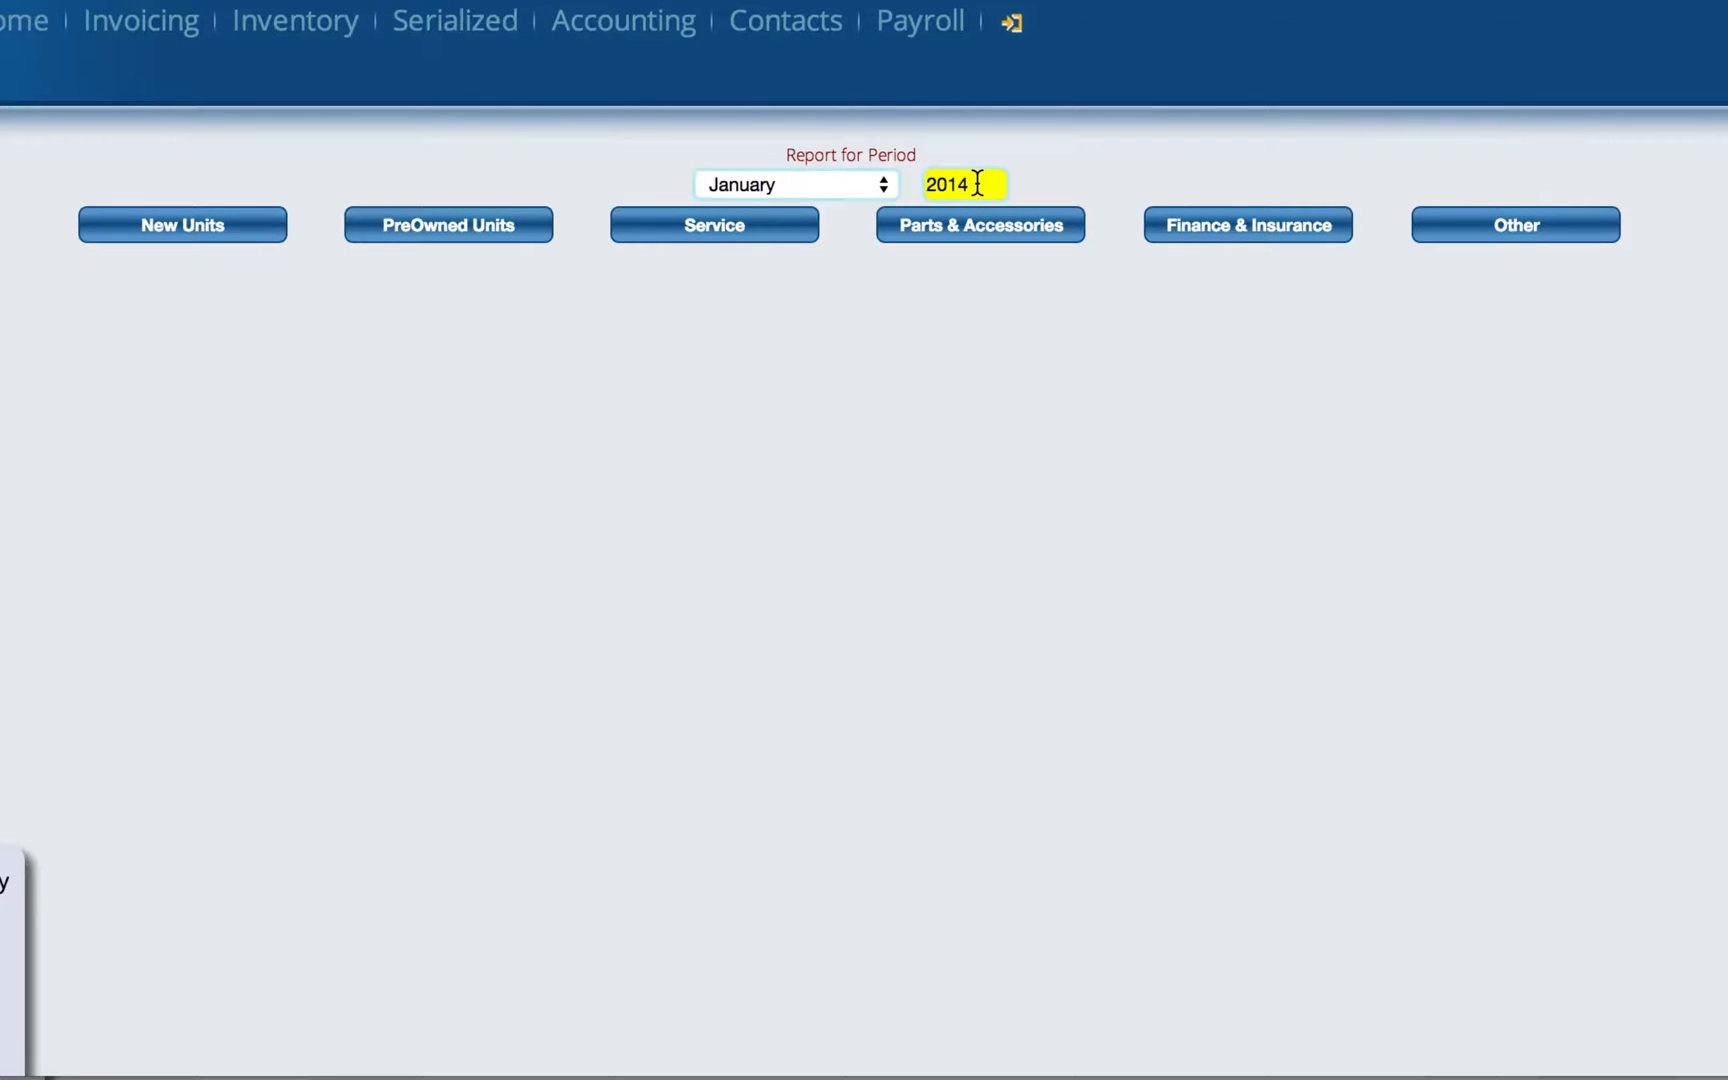
pyautogui.press('BackSpace')
pyautogui.write('5')
pyautogui.click(990, 232)
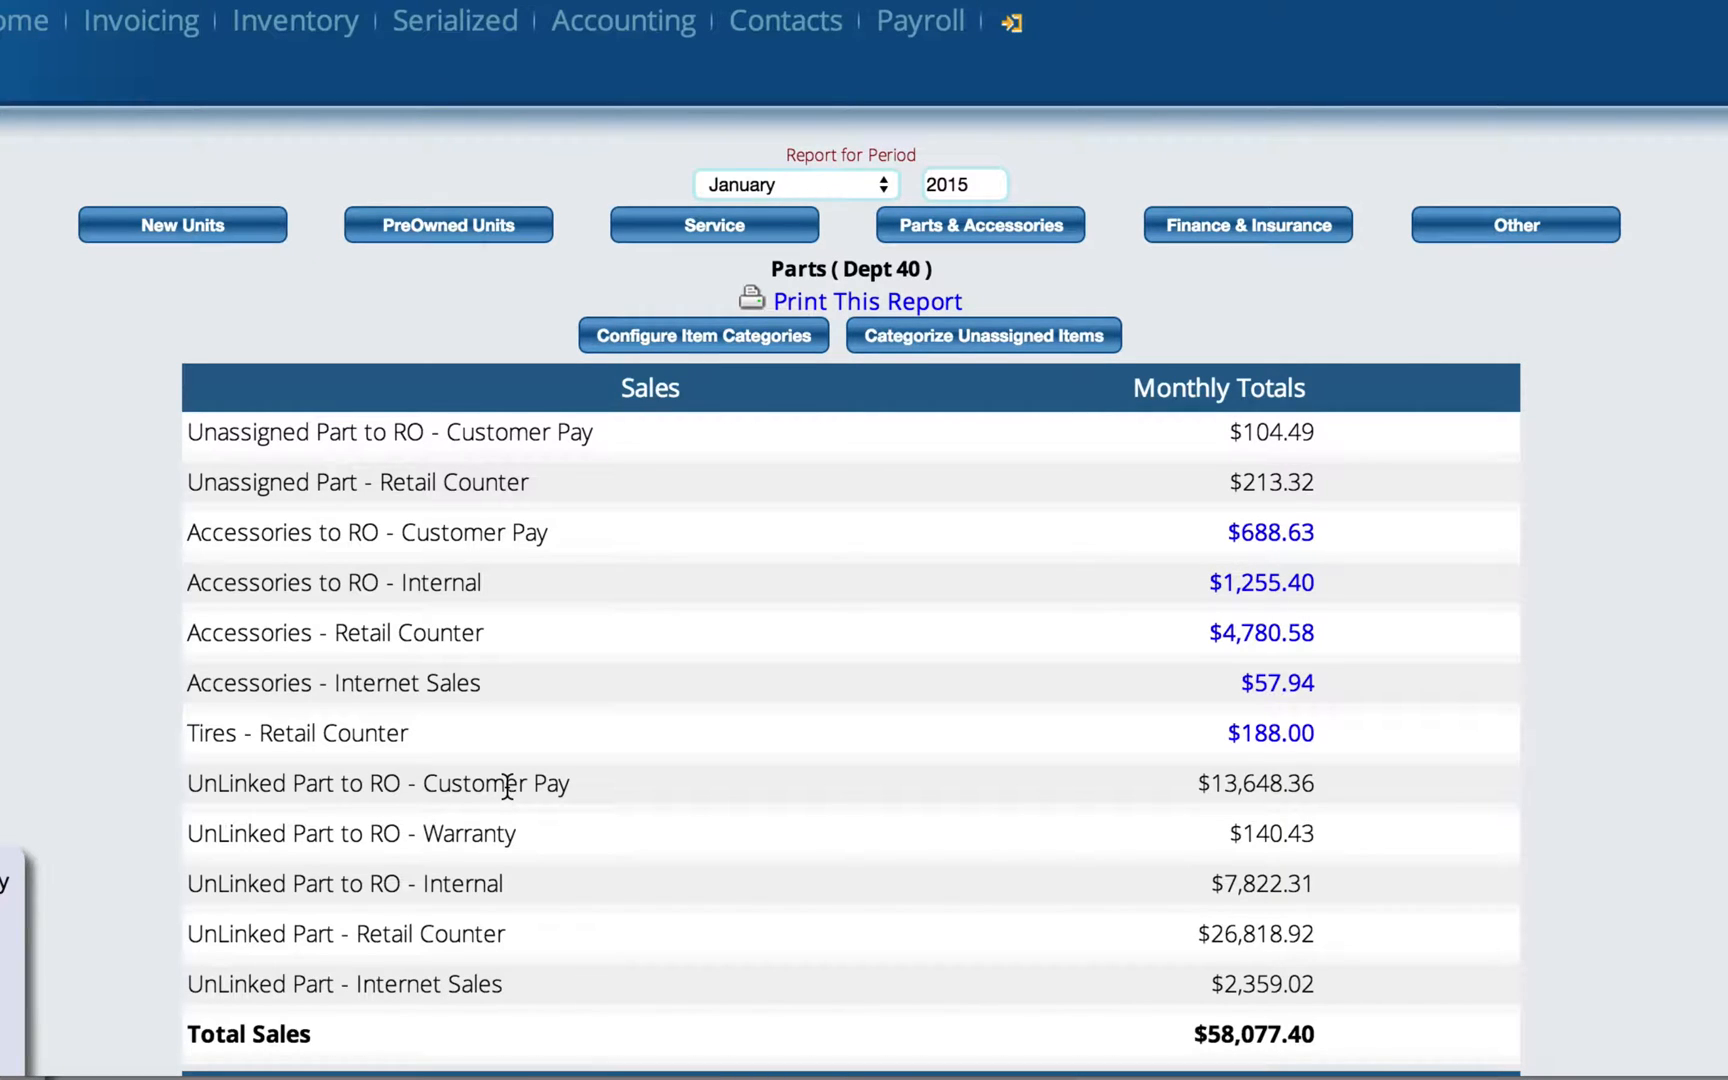
# Step: Open the item category configuration and show the categories assigned to Parts and to Accessories
pyautogui.click(705, 345)
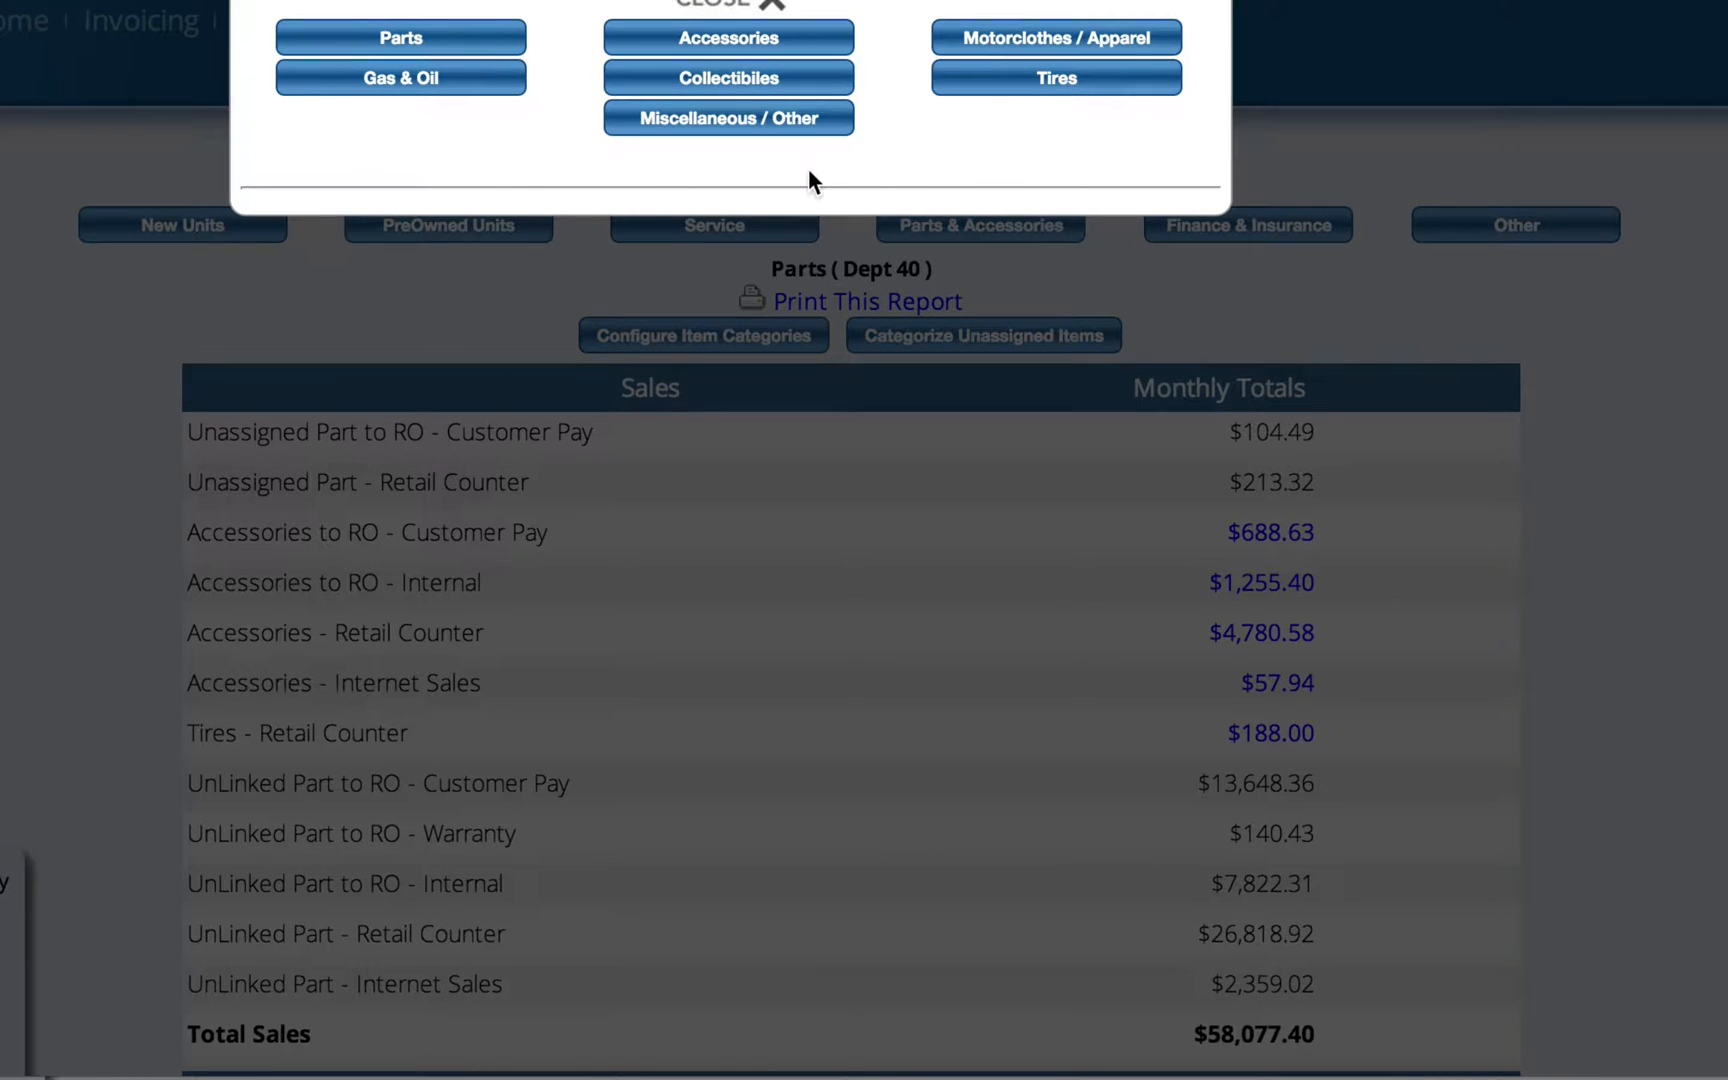
pyautogui.click(437, 42)
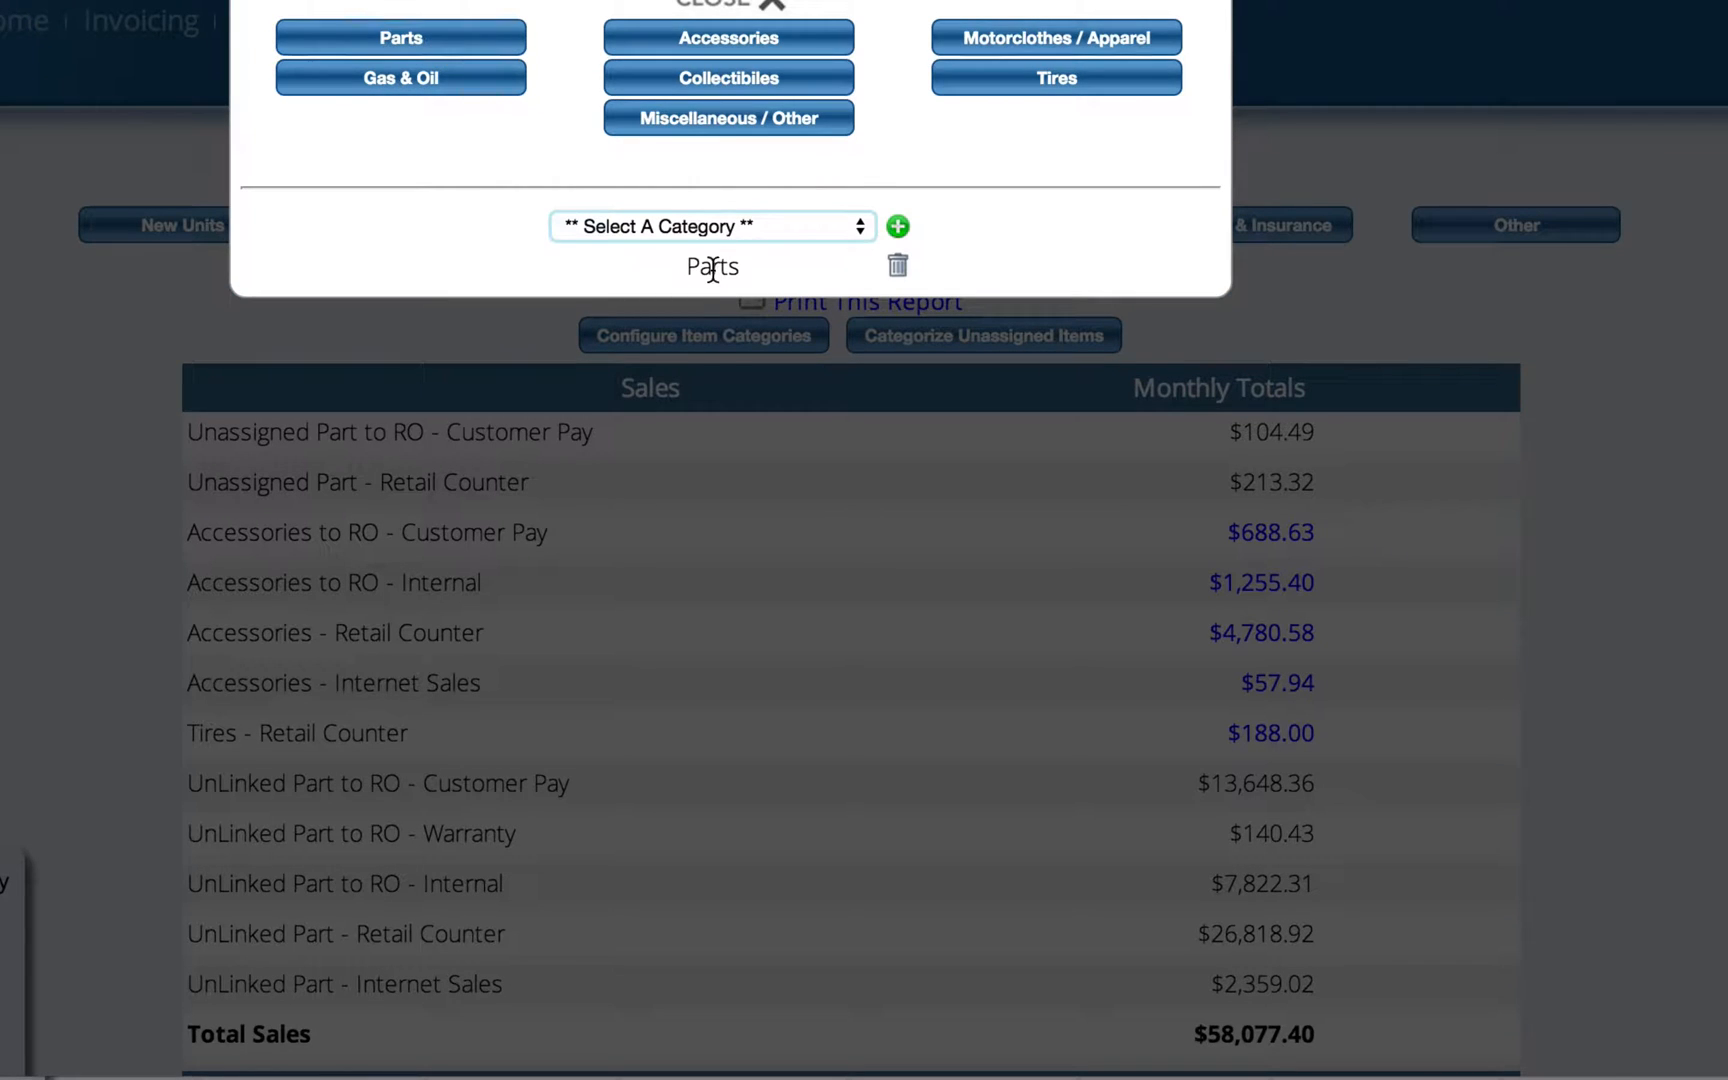
pyautogui.click(722, 42)
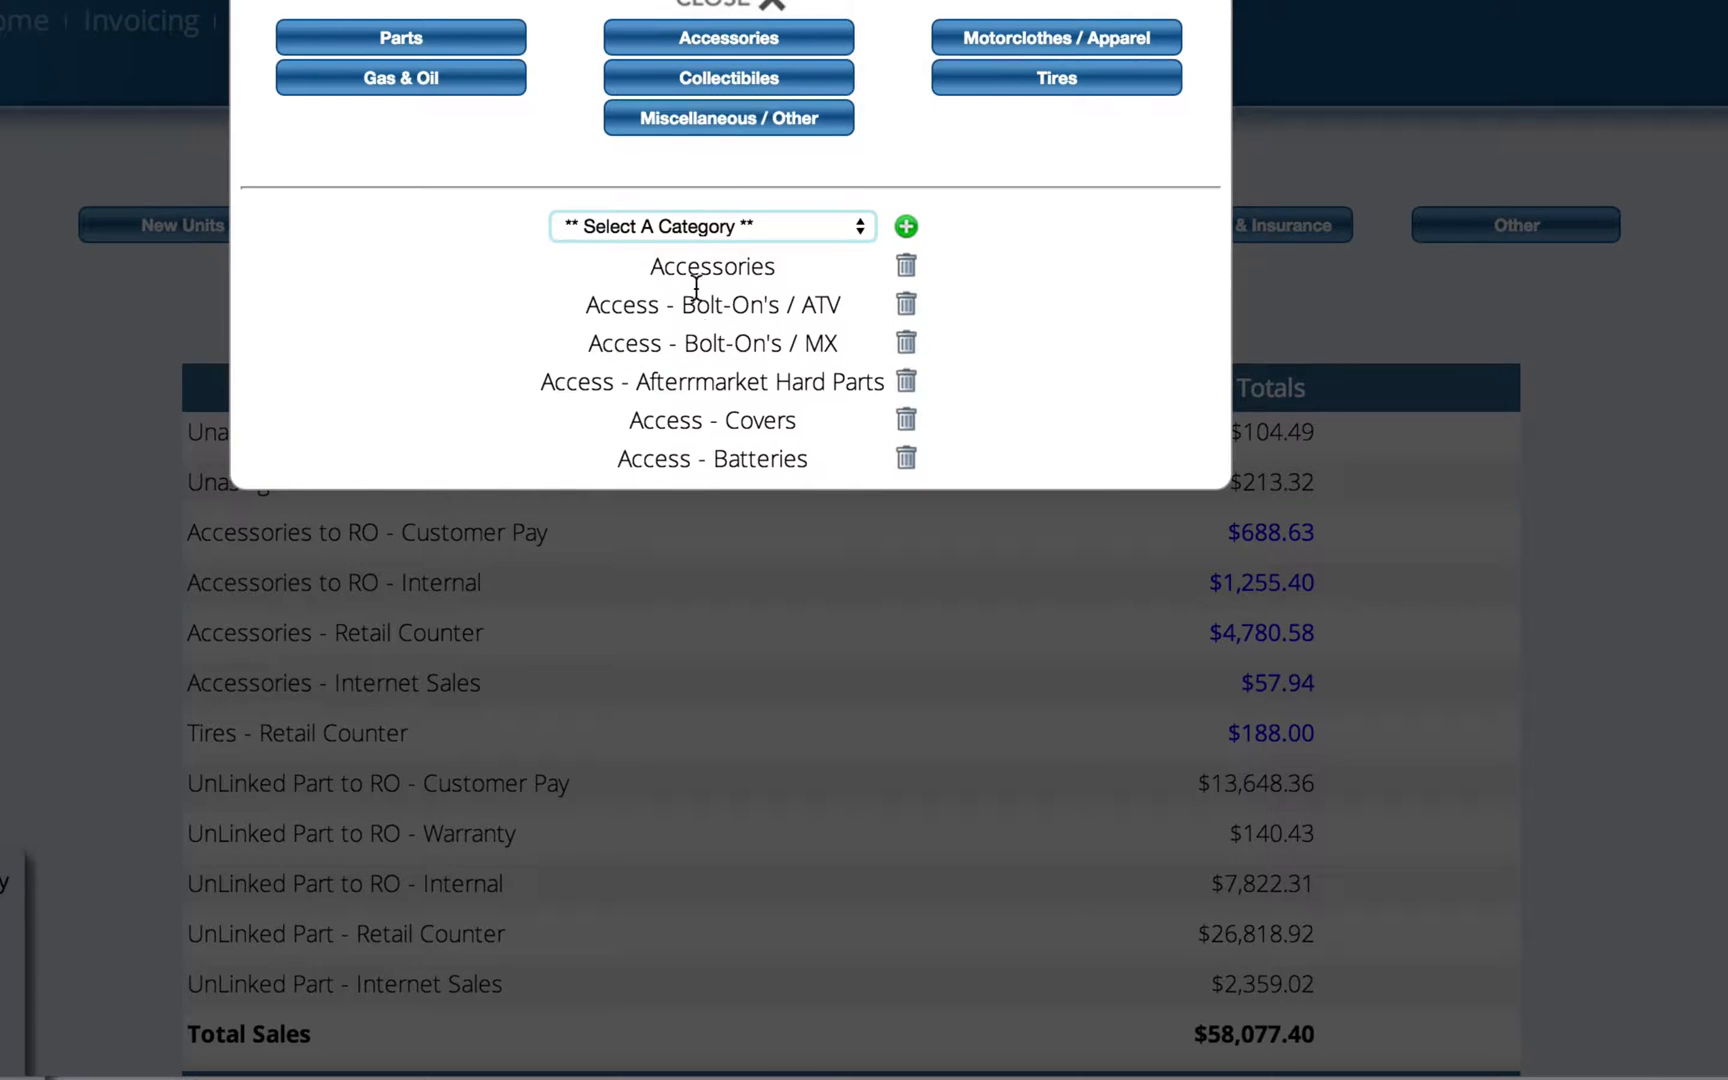
# Step: Assign the Access - Exhausts, Access - Bolt-On's Indian and Access - Generators categories to the Accessories group
pyautogui.click(691, 225)
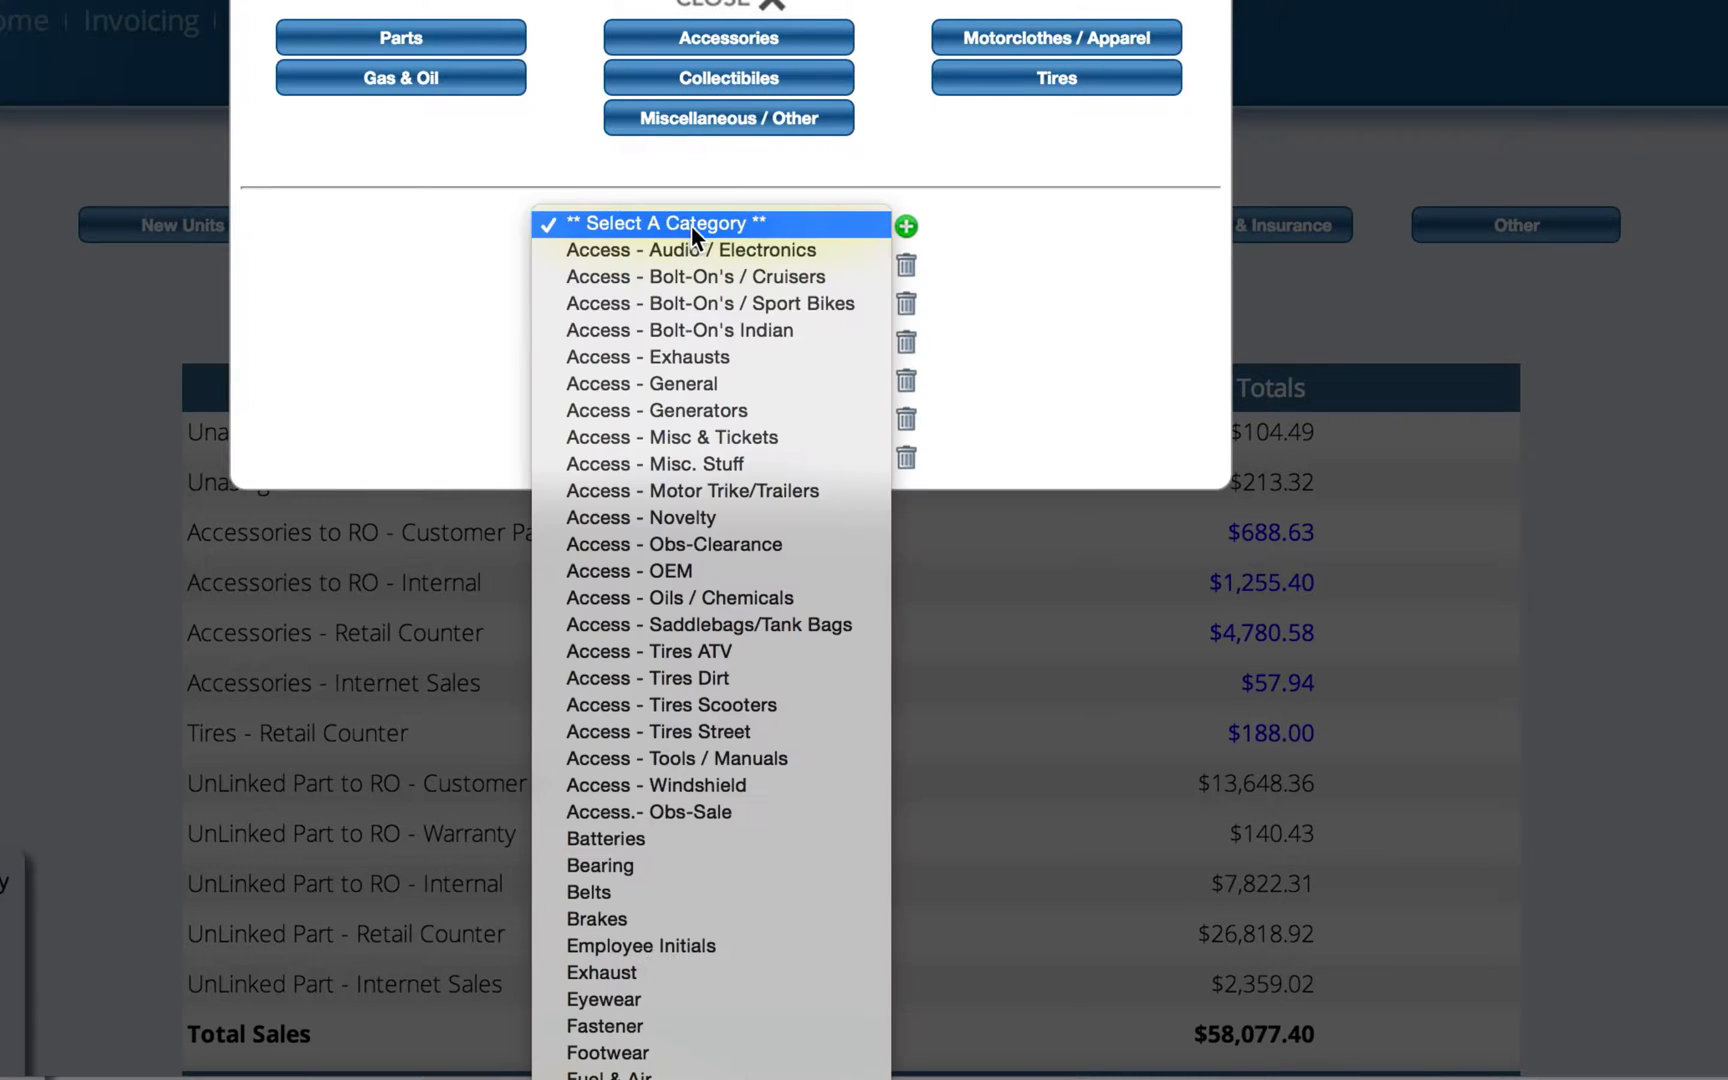
pyautogui.click(670, 358)
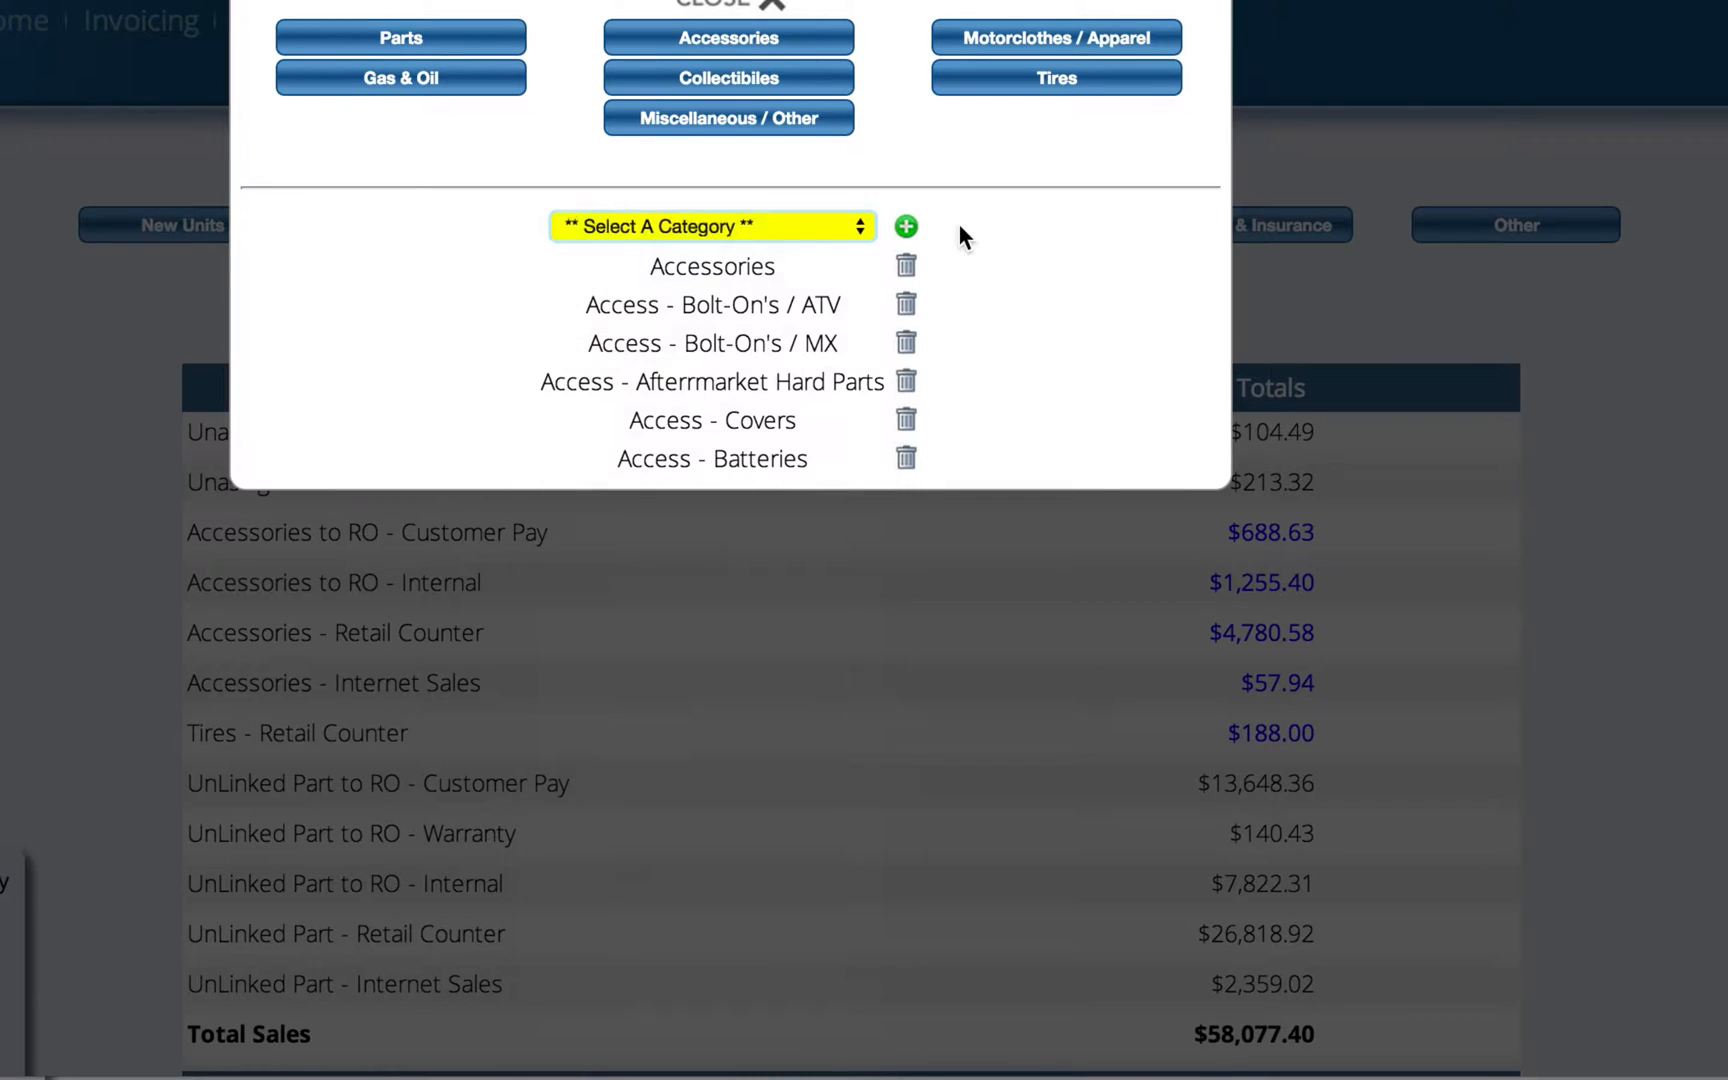
pyautogui.click(906, 226)
pyautogui.click(634, 220)
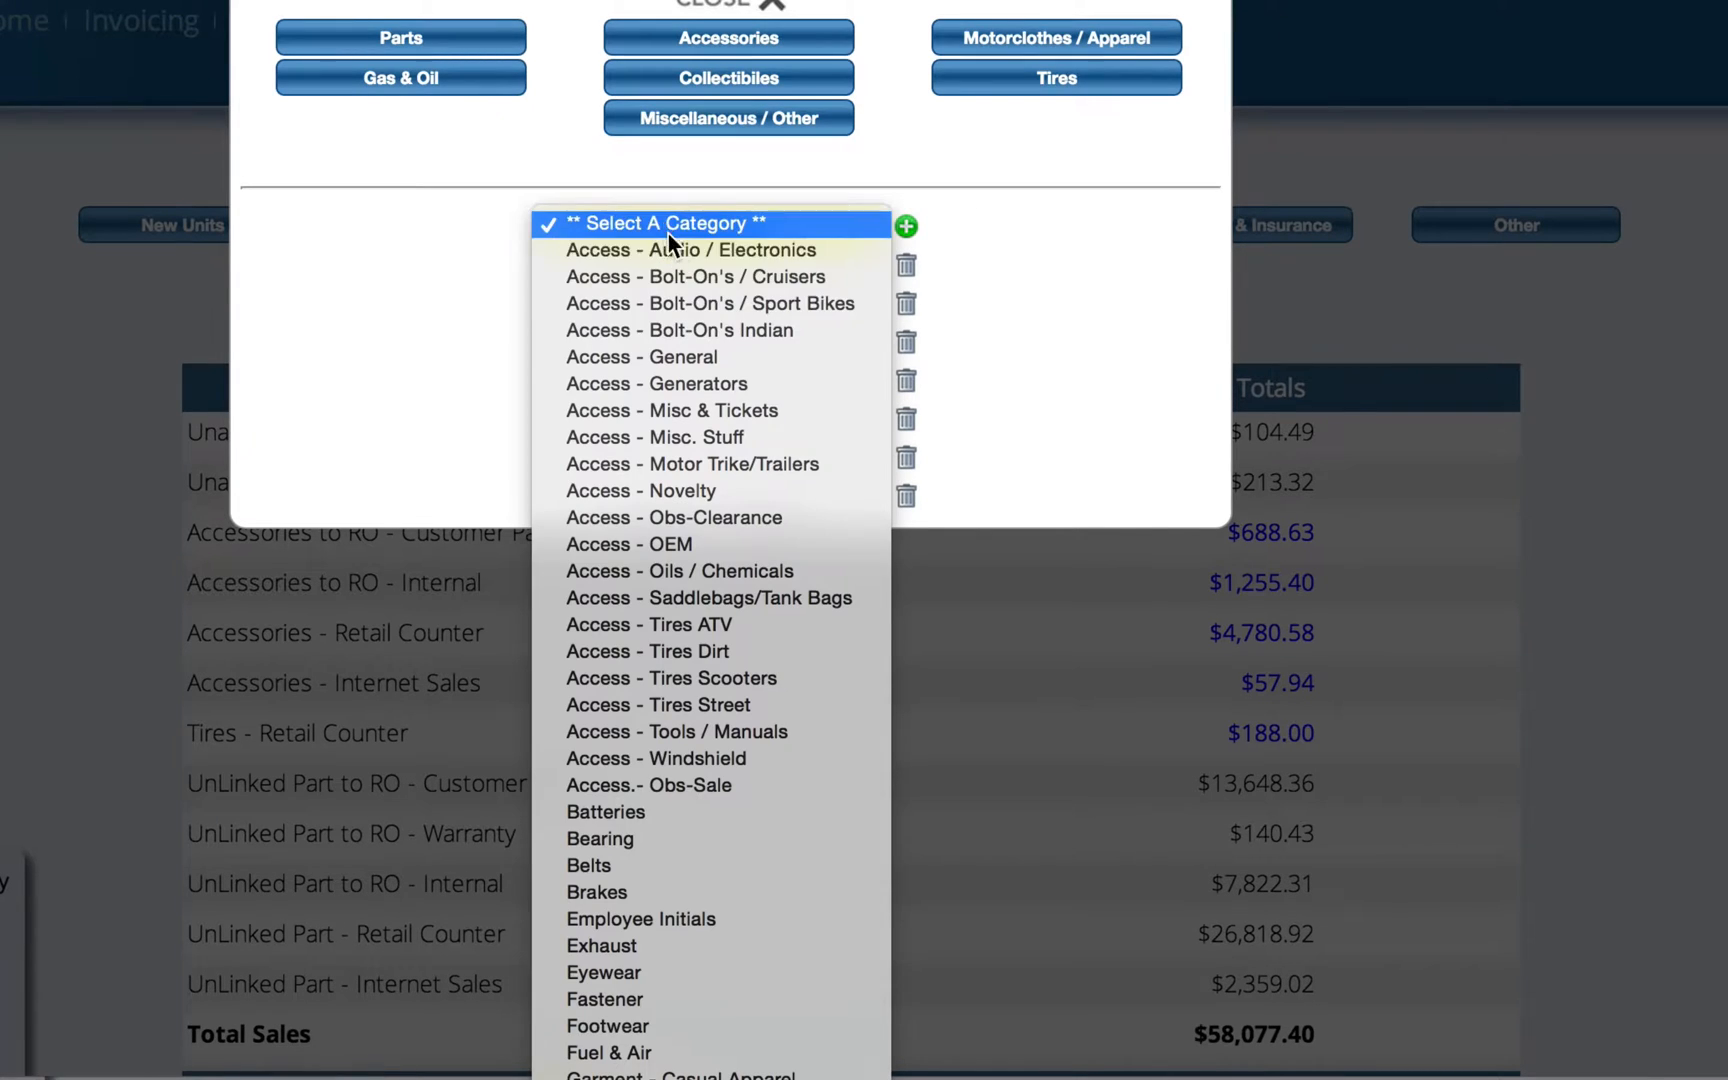
pyautogui.click(670, 332)
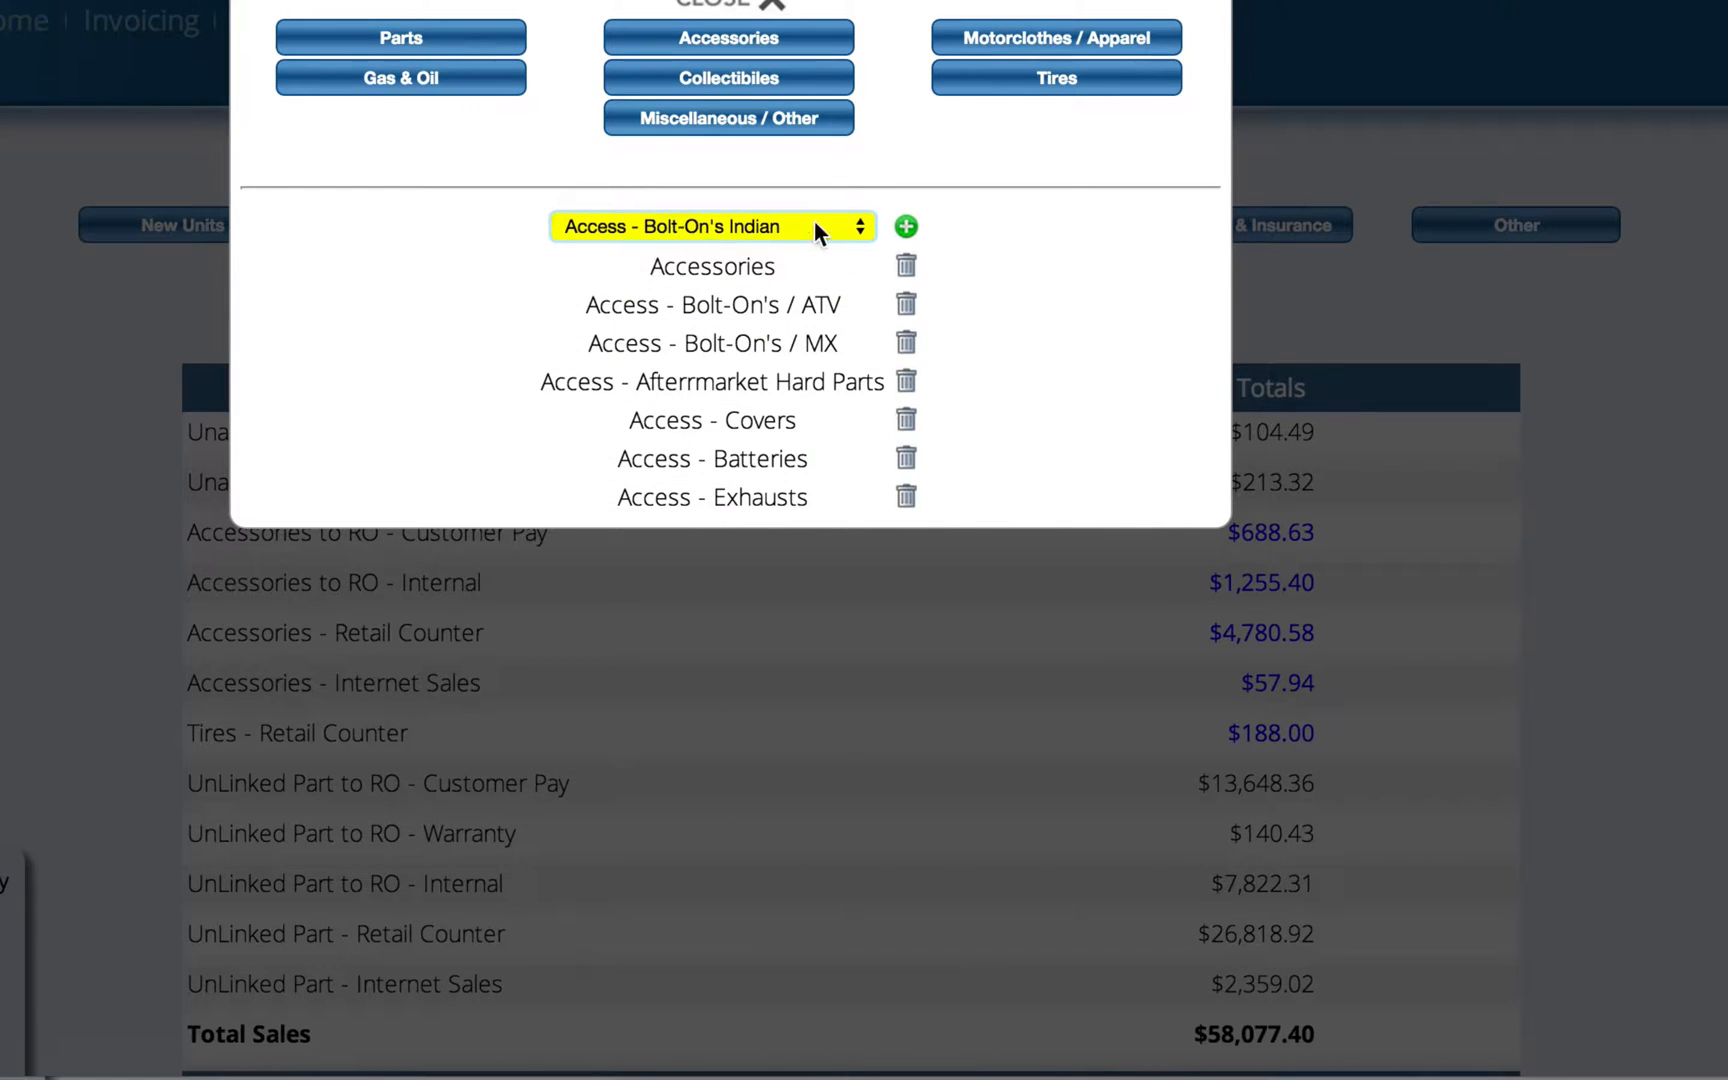
pyautogui.click(906, 228)
pyautogui.click(721, 228)
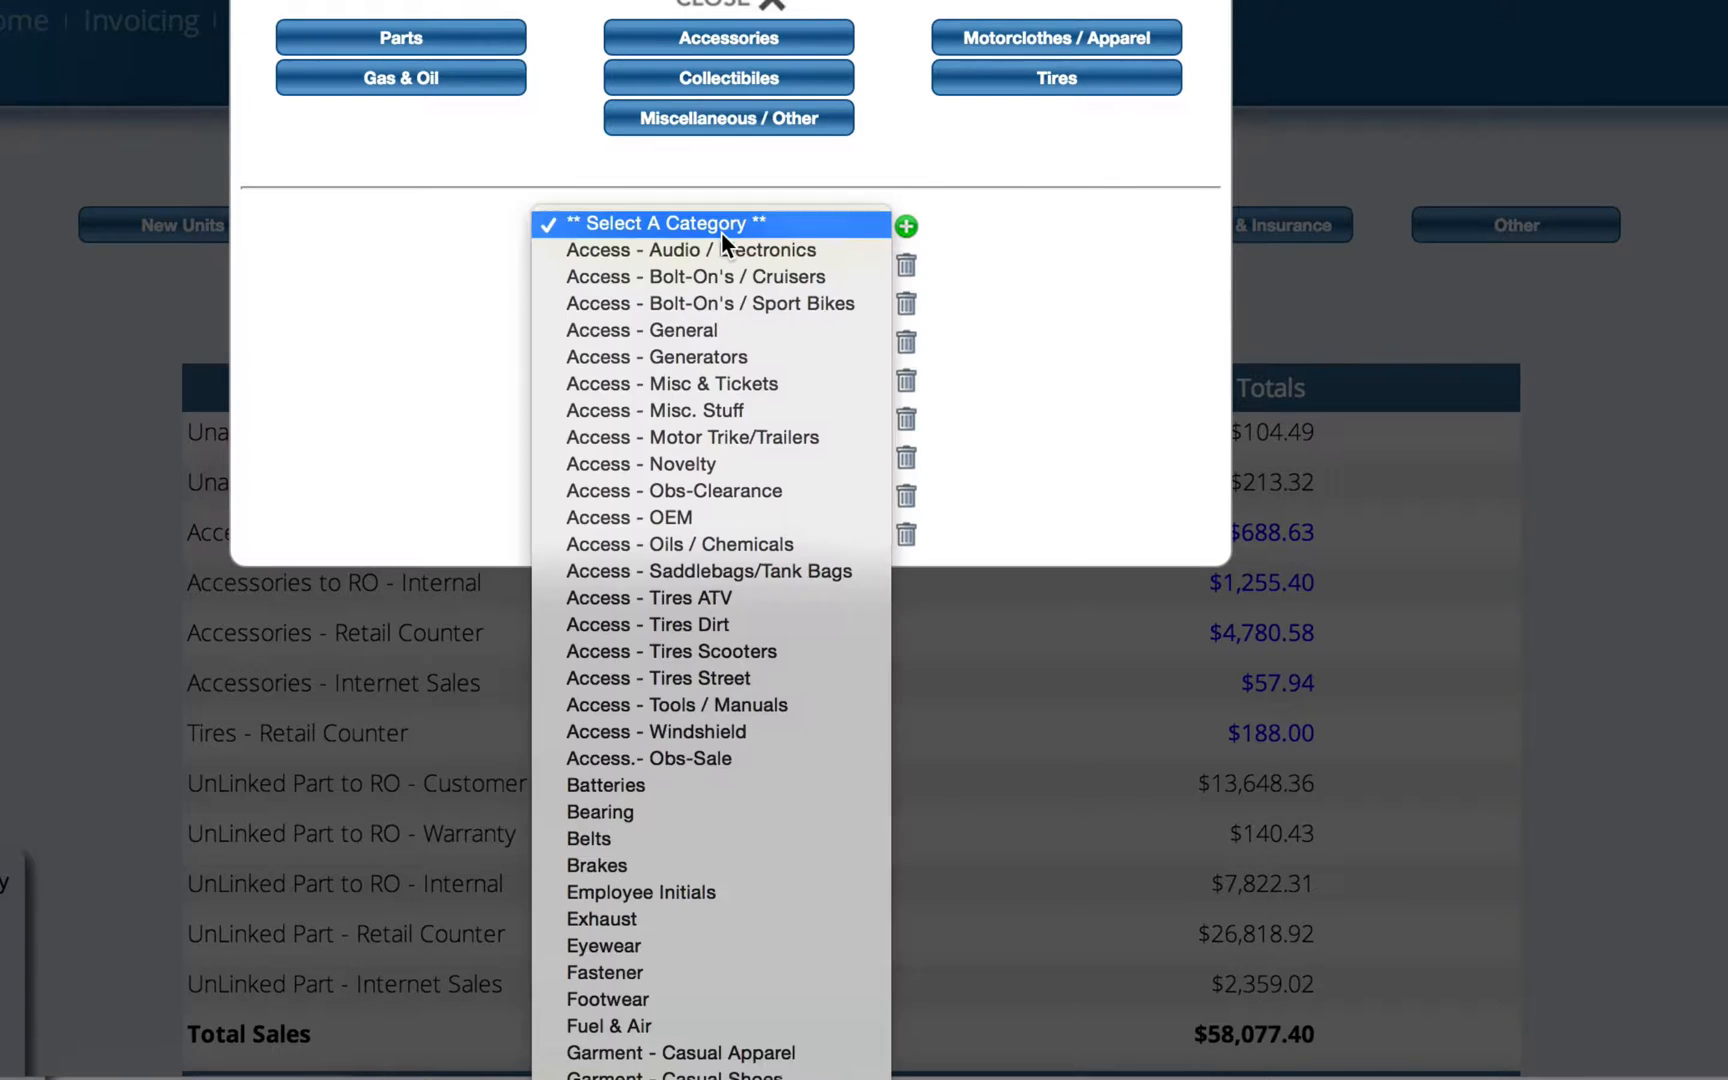
pyautogui.click(724, 357)
pyautogui.click(906, 227)
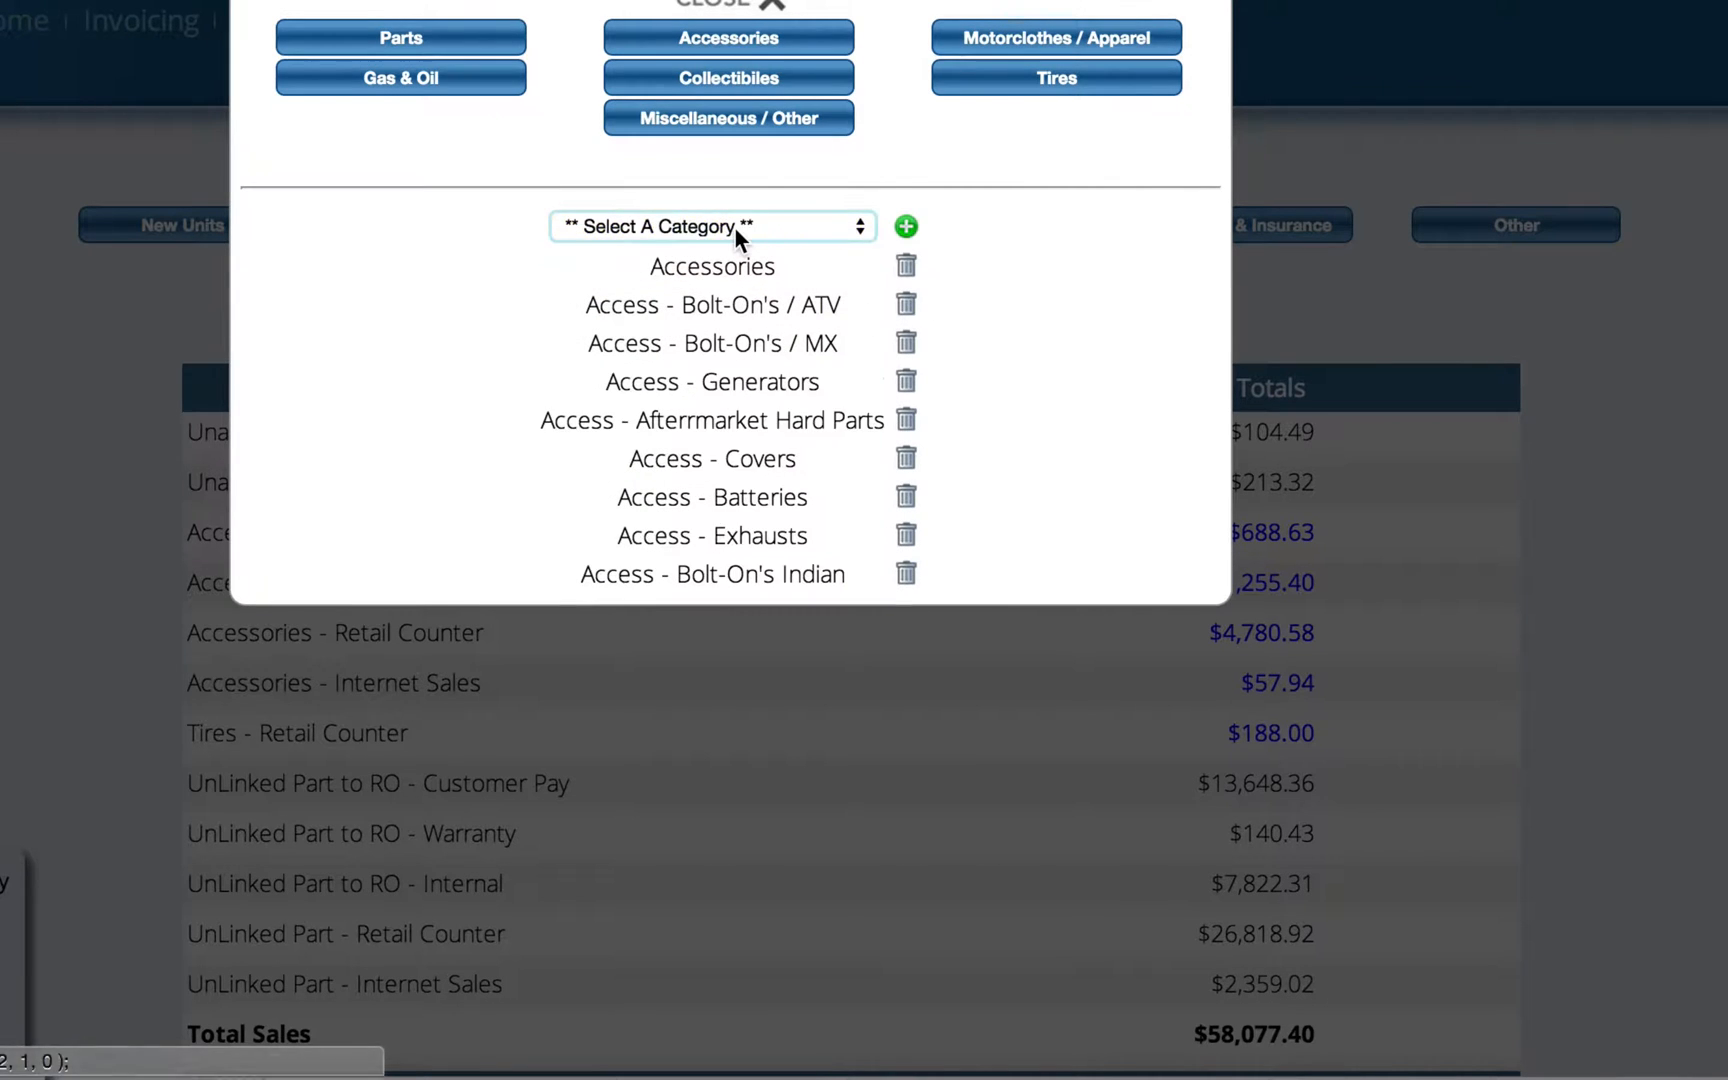
# Step: Assign the Access - Audio / Electronics, Access - Bolt-On's / Sport Bikes and Access - Misc & Tickets categories to the Accessories group
pyautogui.click(734, 225)
pyautogui.click(720, 254)
pyautogui.click(906, 227)
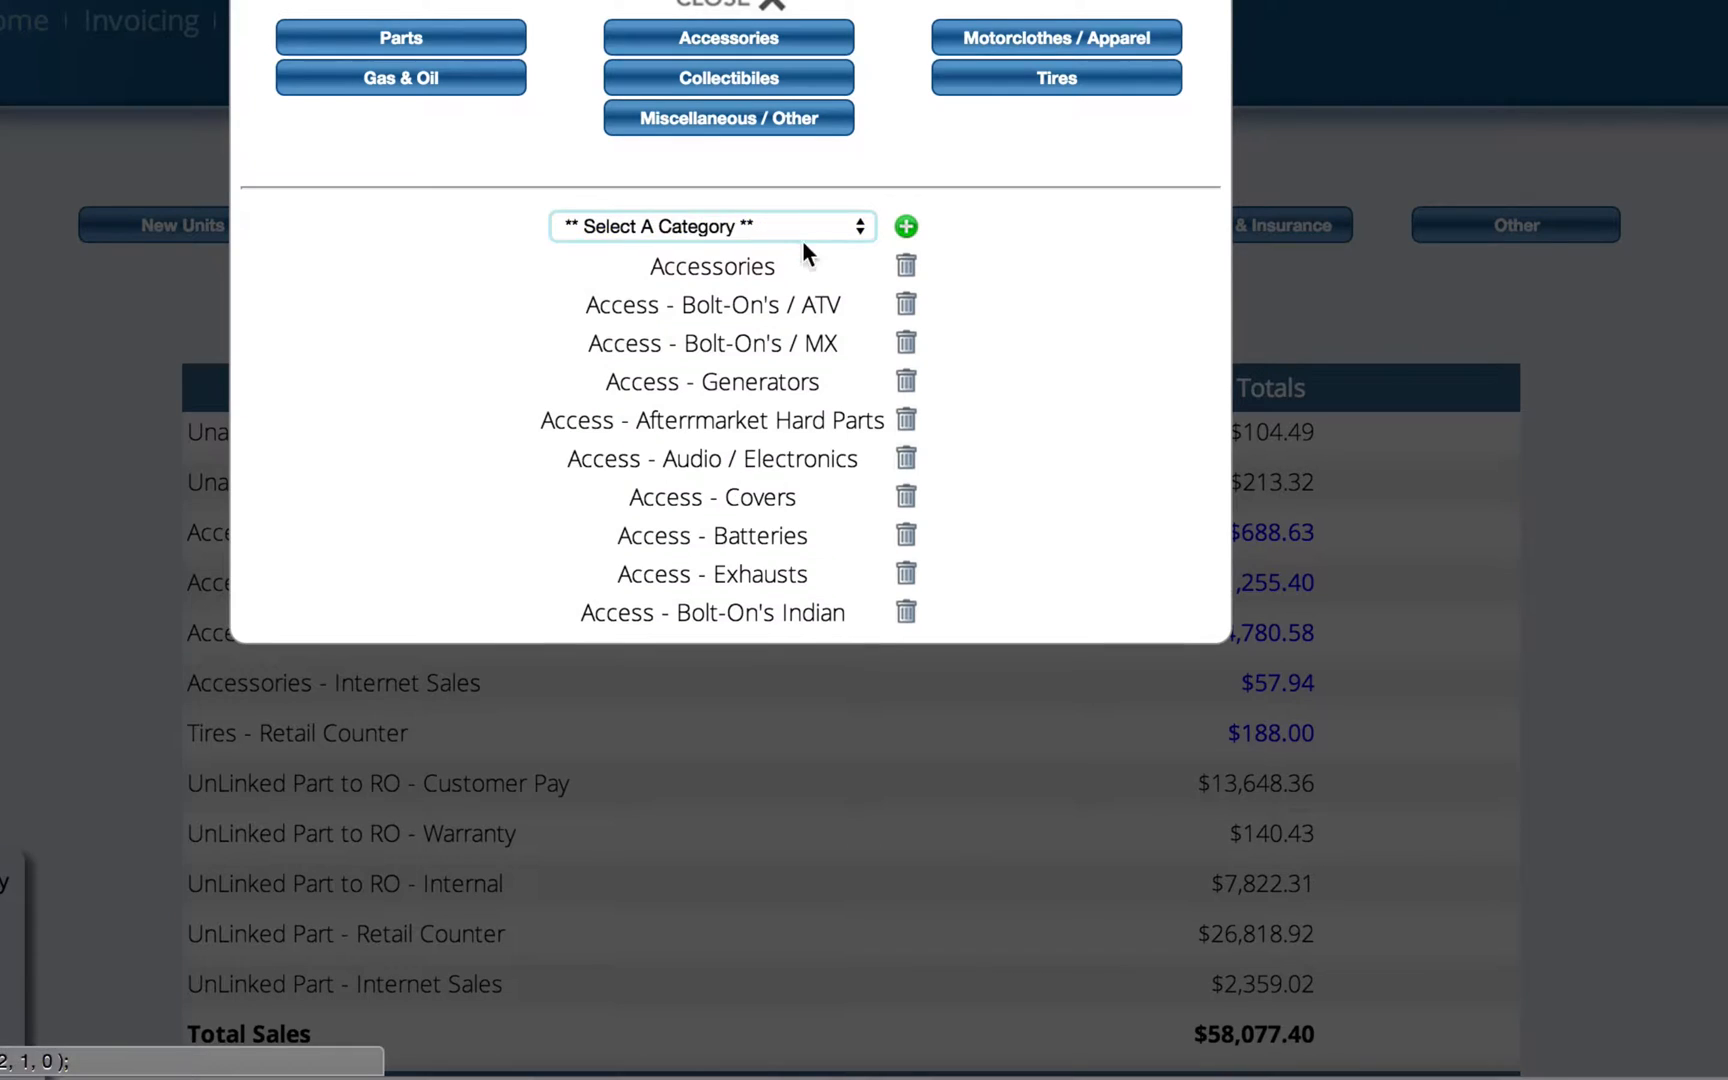
pyautogui.click(751, 225)
pyautogui.click(736, 271)
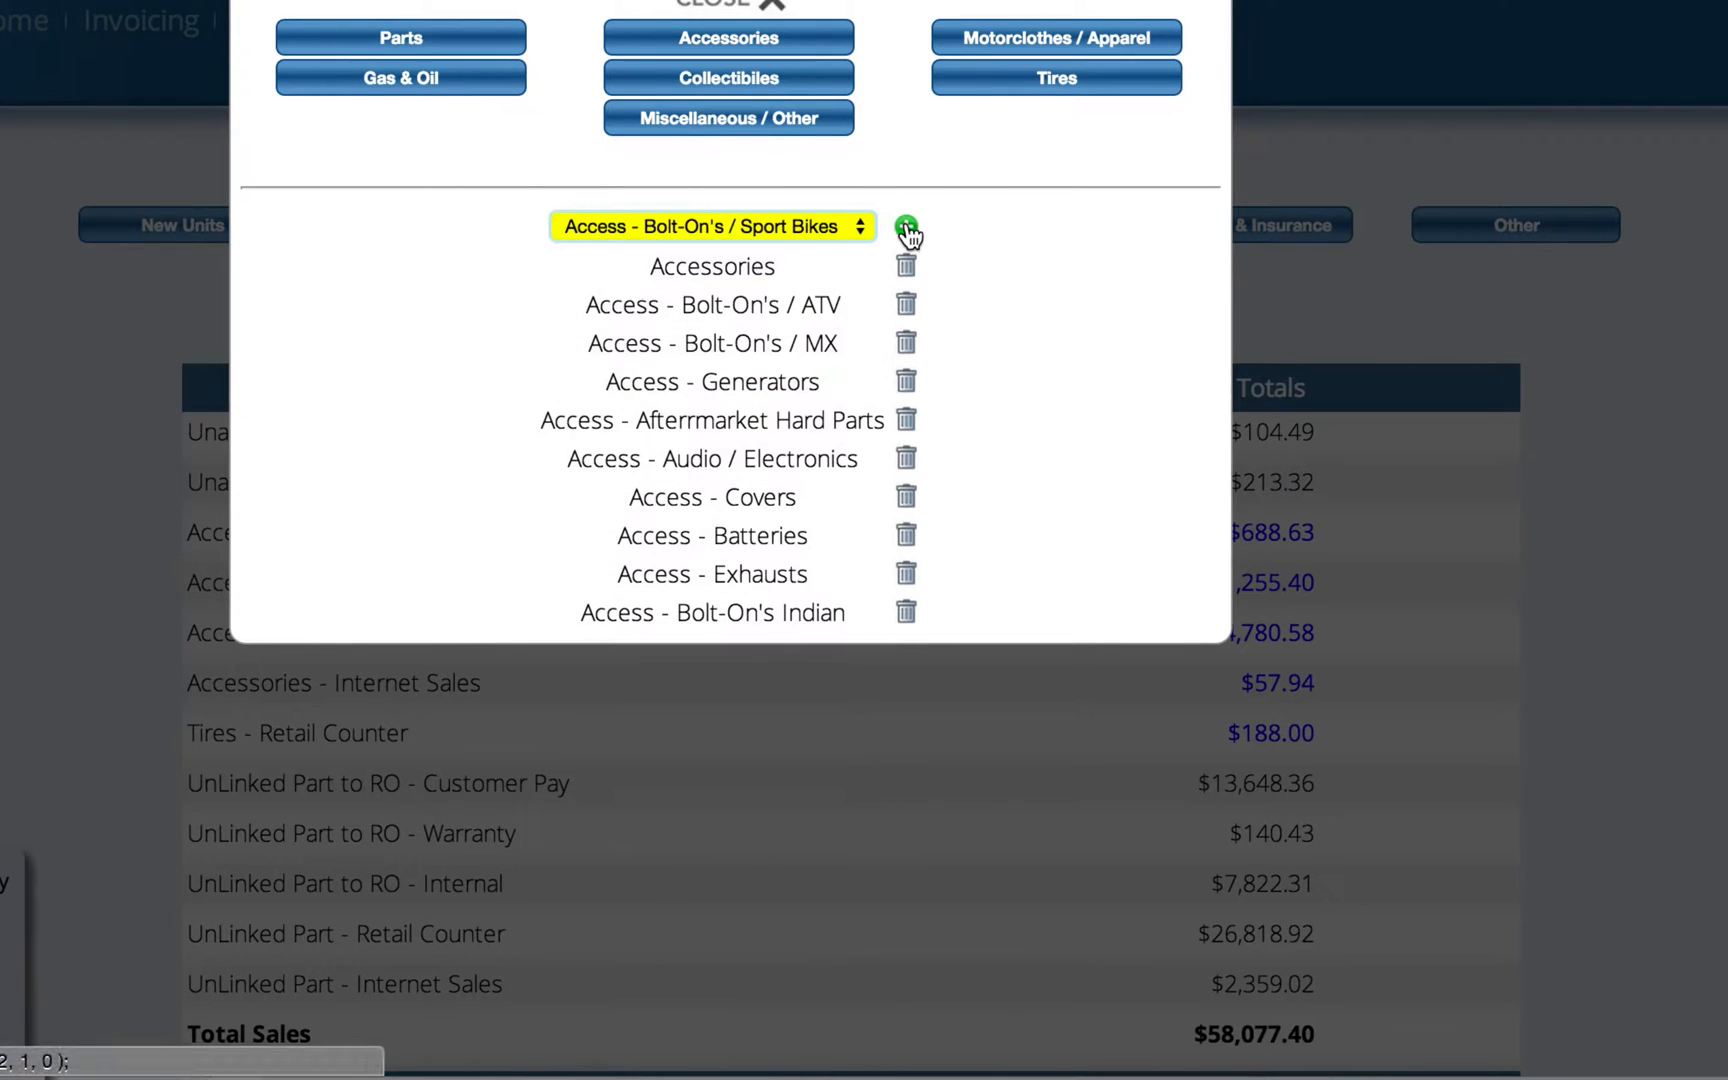
pyautogui.click(906, 227)
pyautogui.click(728, 225)
pyautogui.click(730, 304)
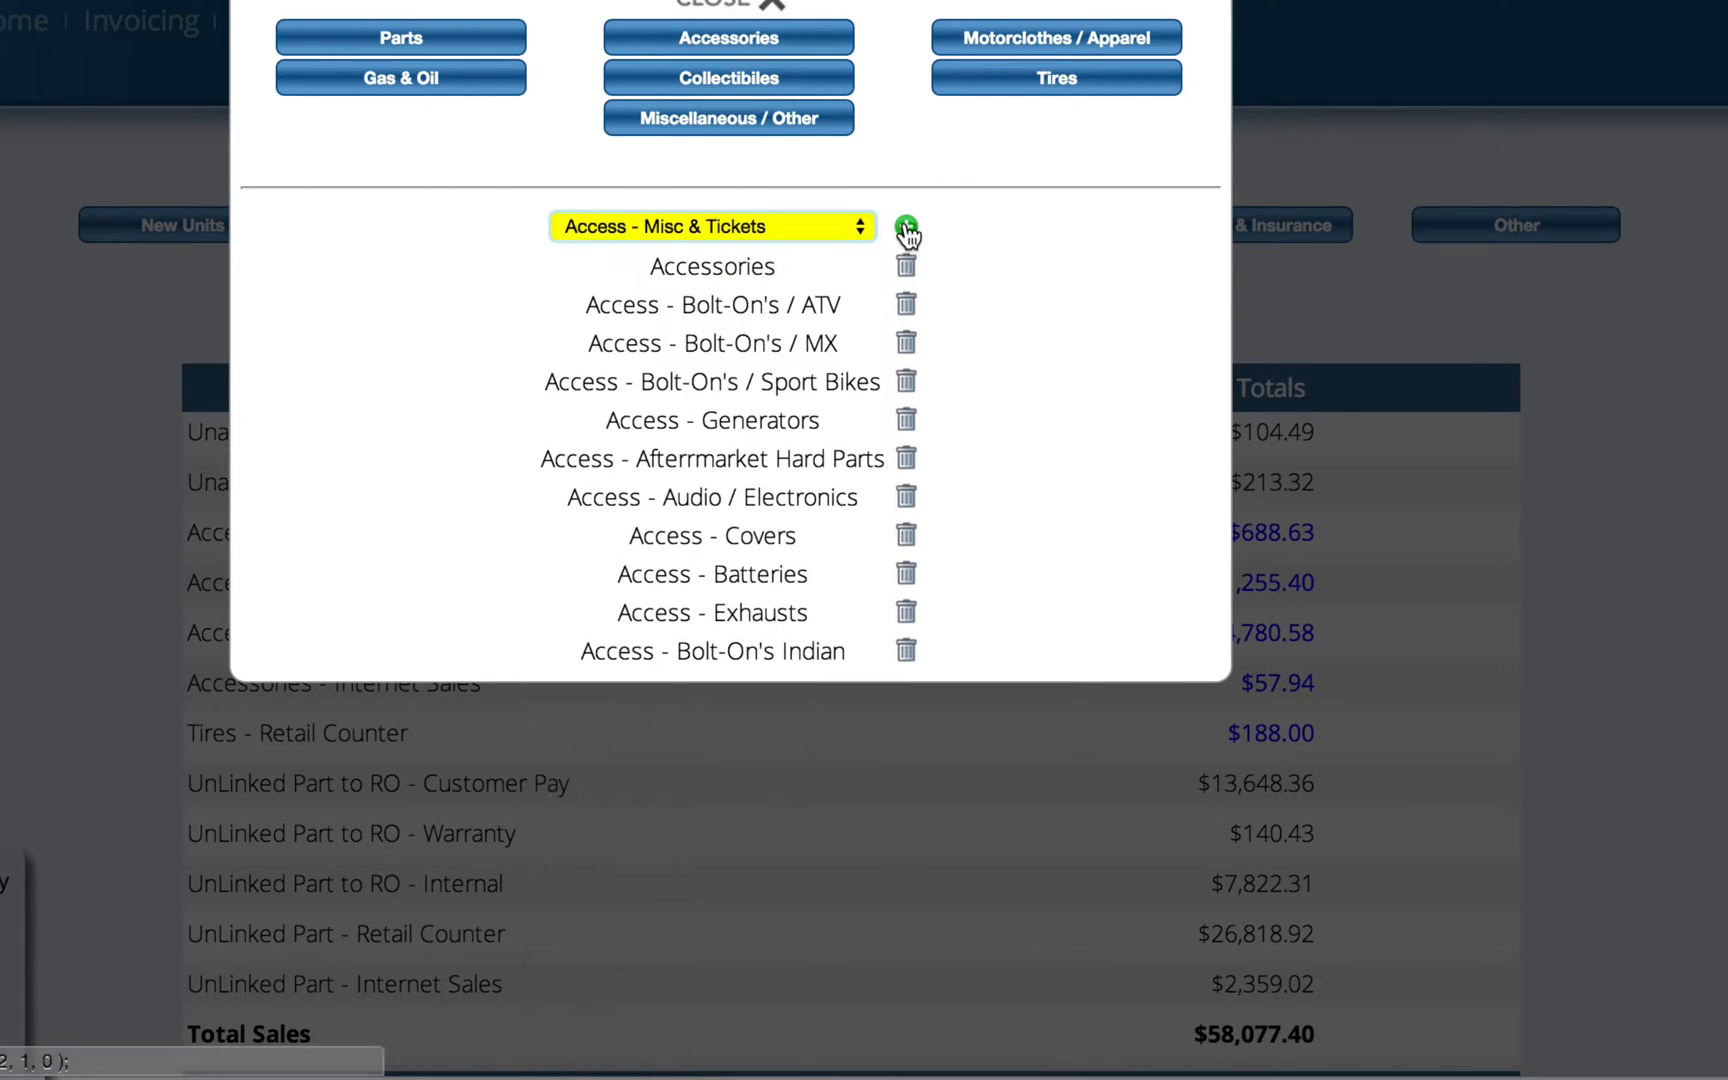
pyautogui.click(906, 230)
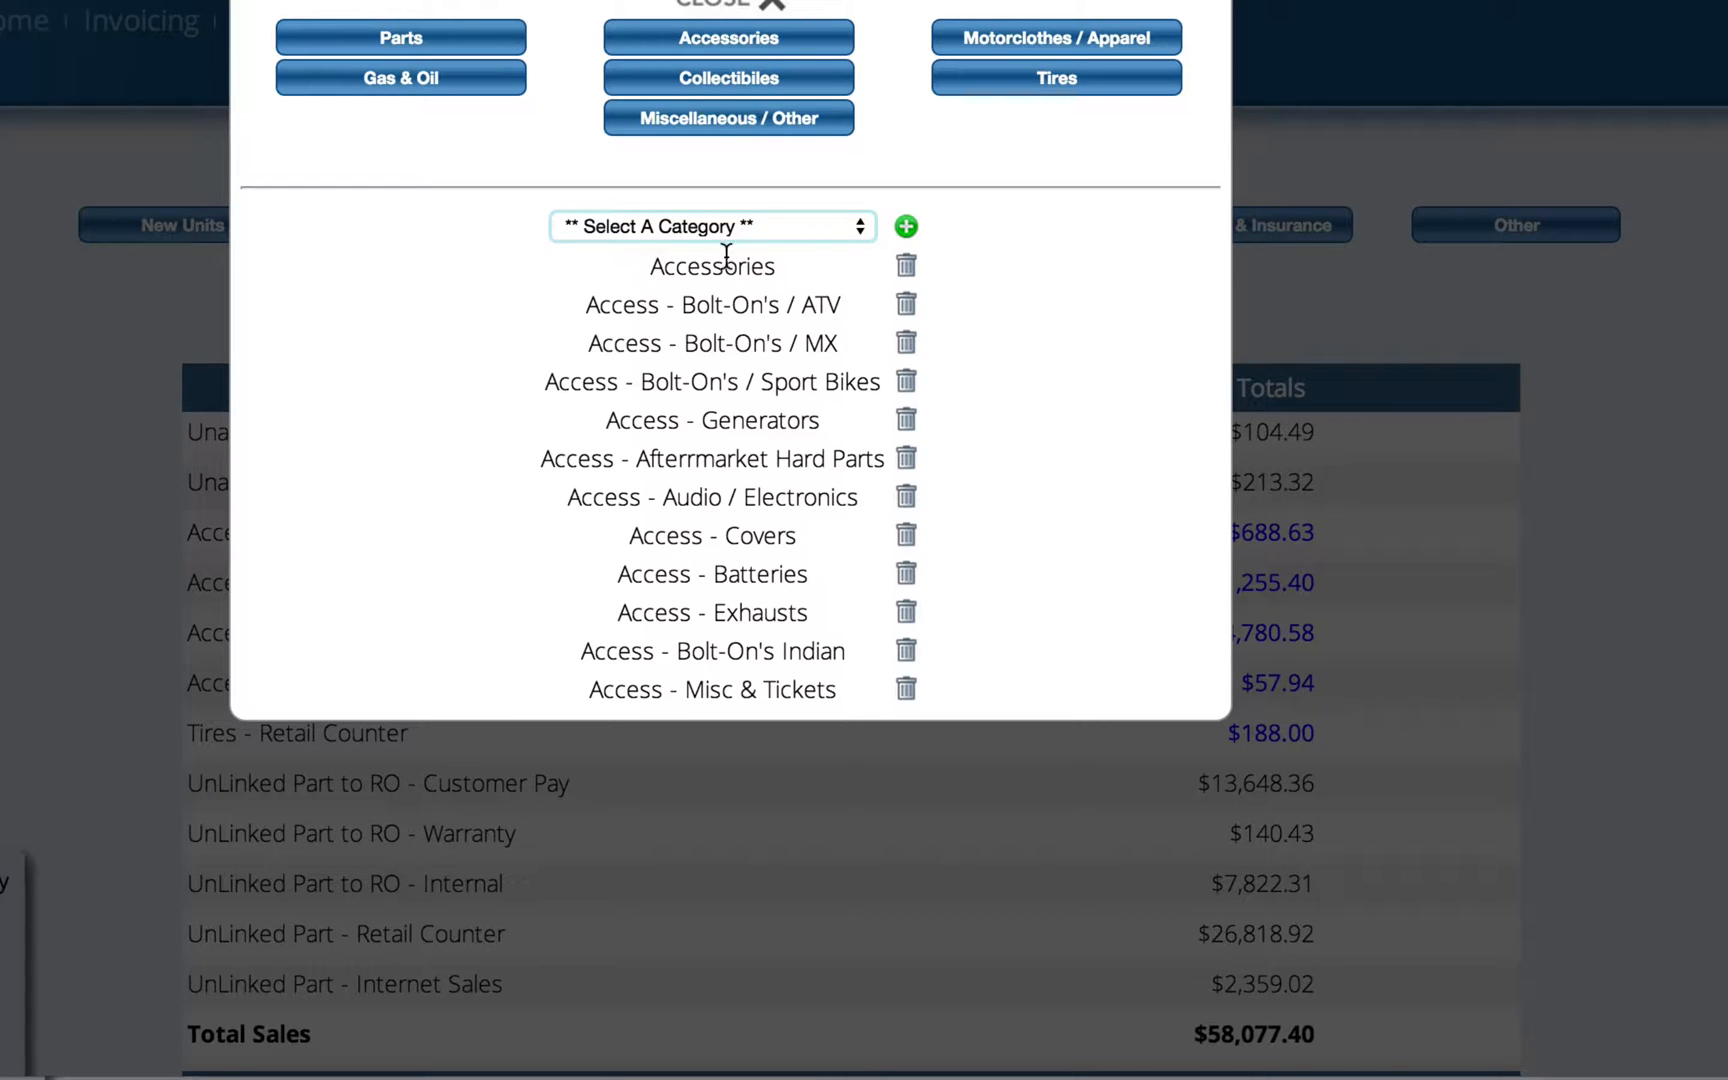
# Step: Close the item category configuration and refresh the Parts & Accessories report for January 2015
pyautogui.click(742, 40)
pyautogui.click(717, 6)
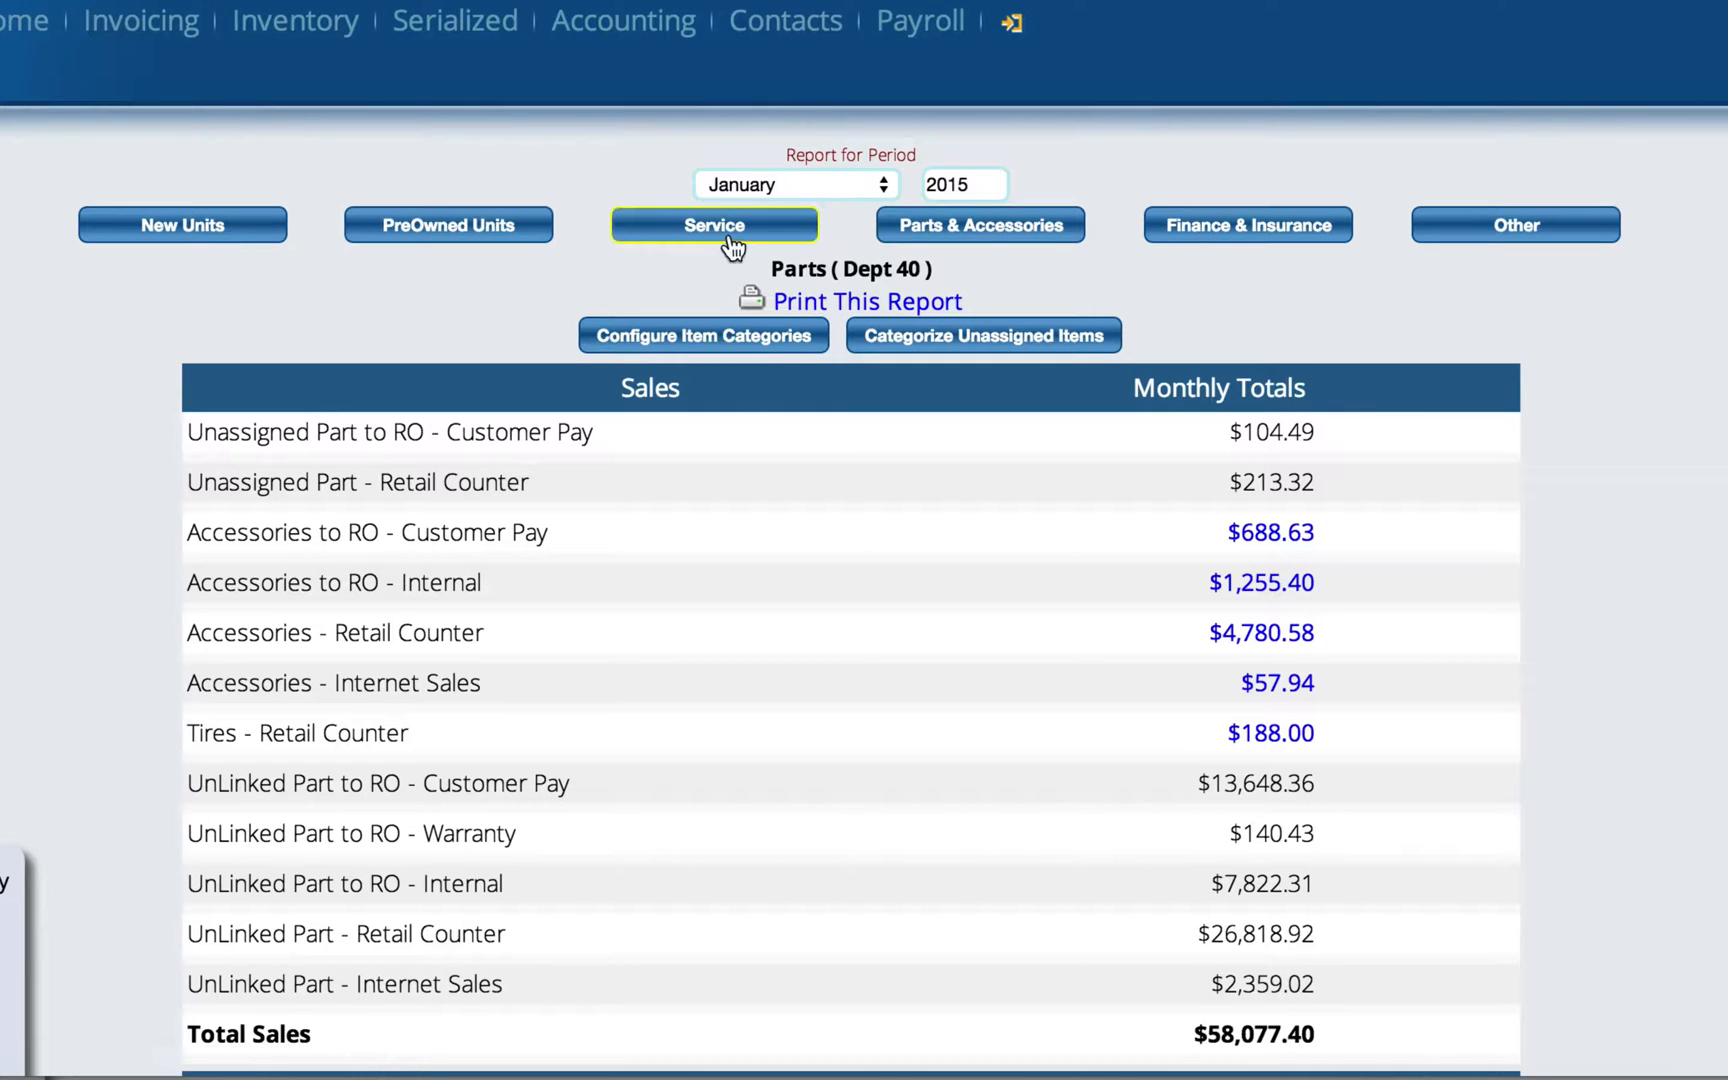
pyautogui.click(1015, 230)
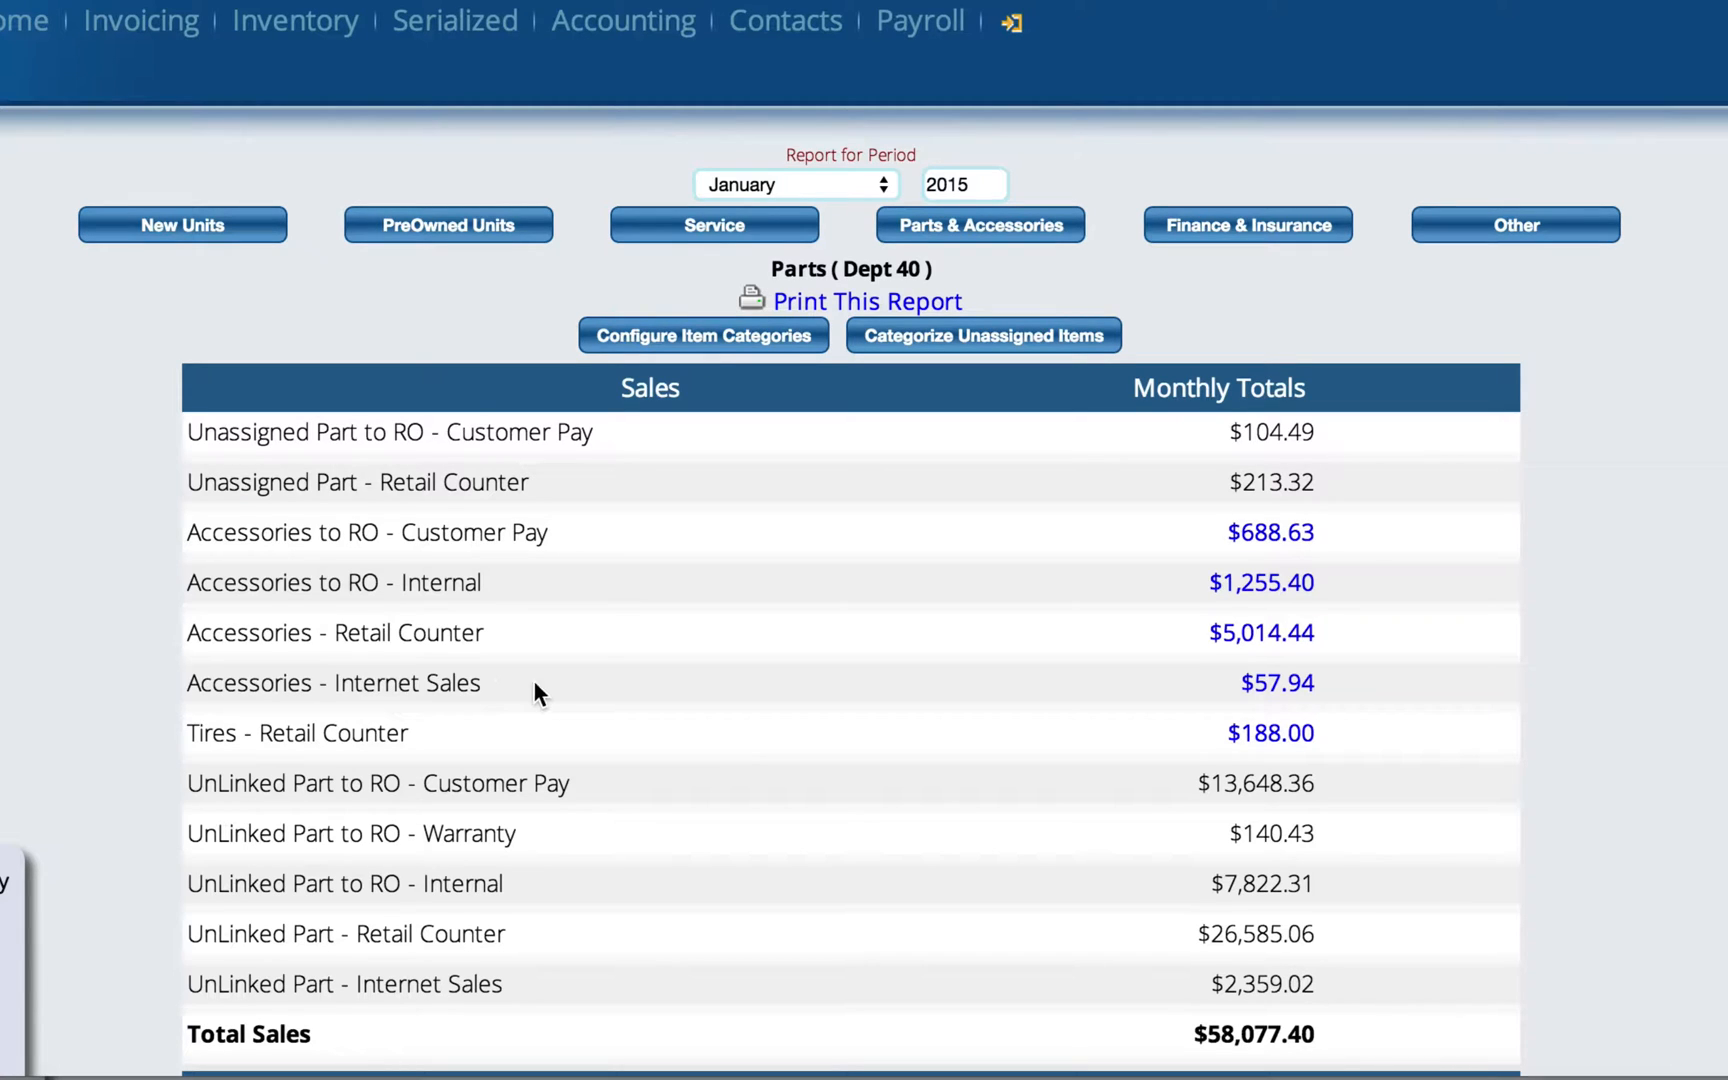
# Step: In the unassigned items list, check only the throttle cable, the 33X38X8 and 35X42X30 bearings, the oil seal and the dowel pin
pyautogui.click(973, 340)
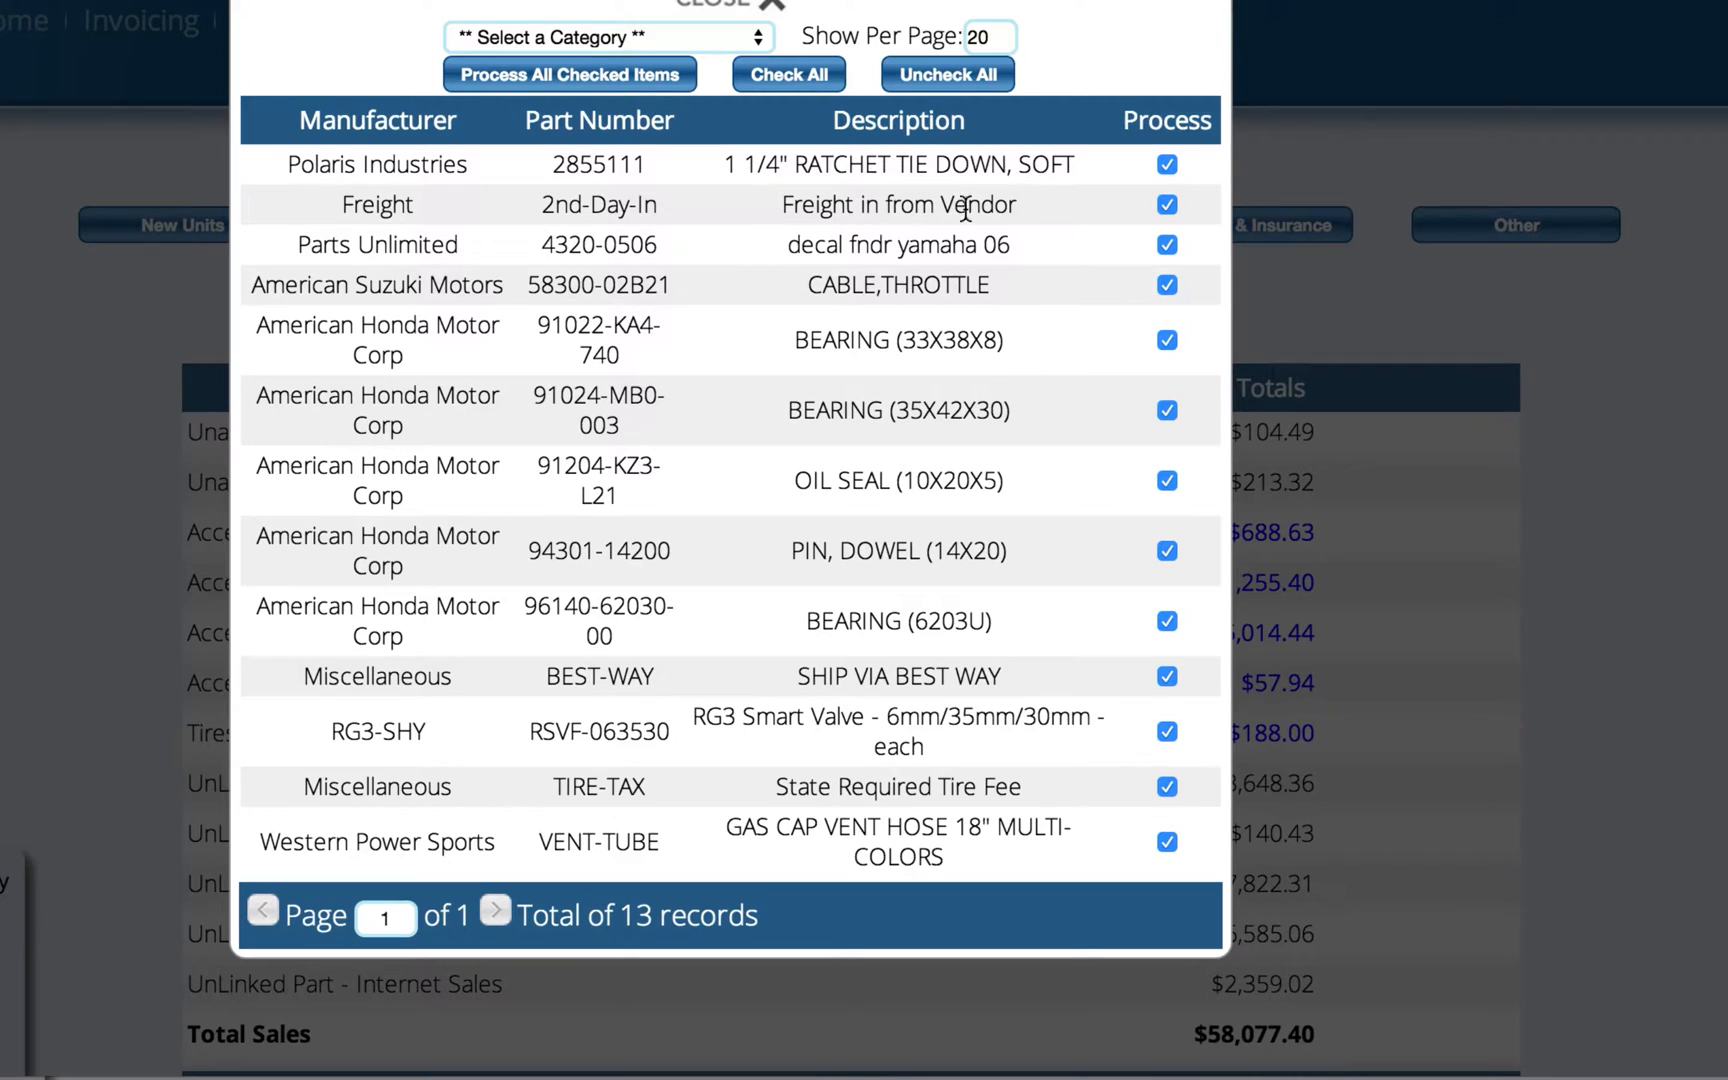
pyautogui.click(955, 80)
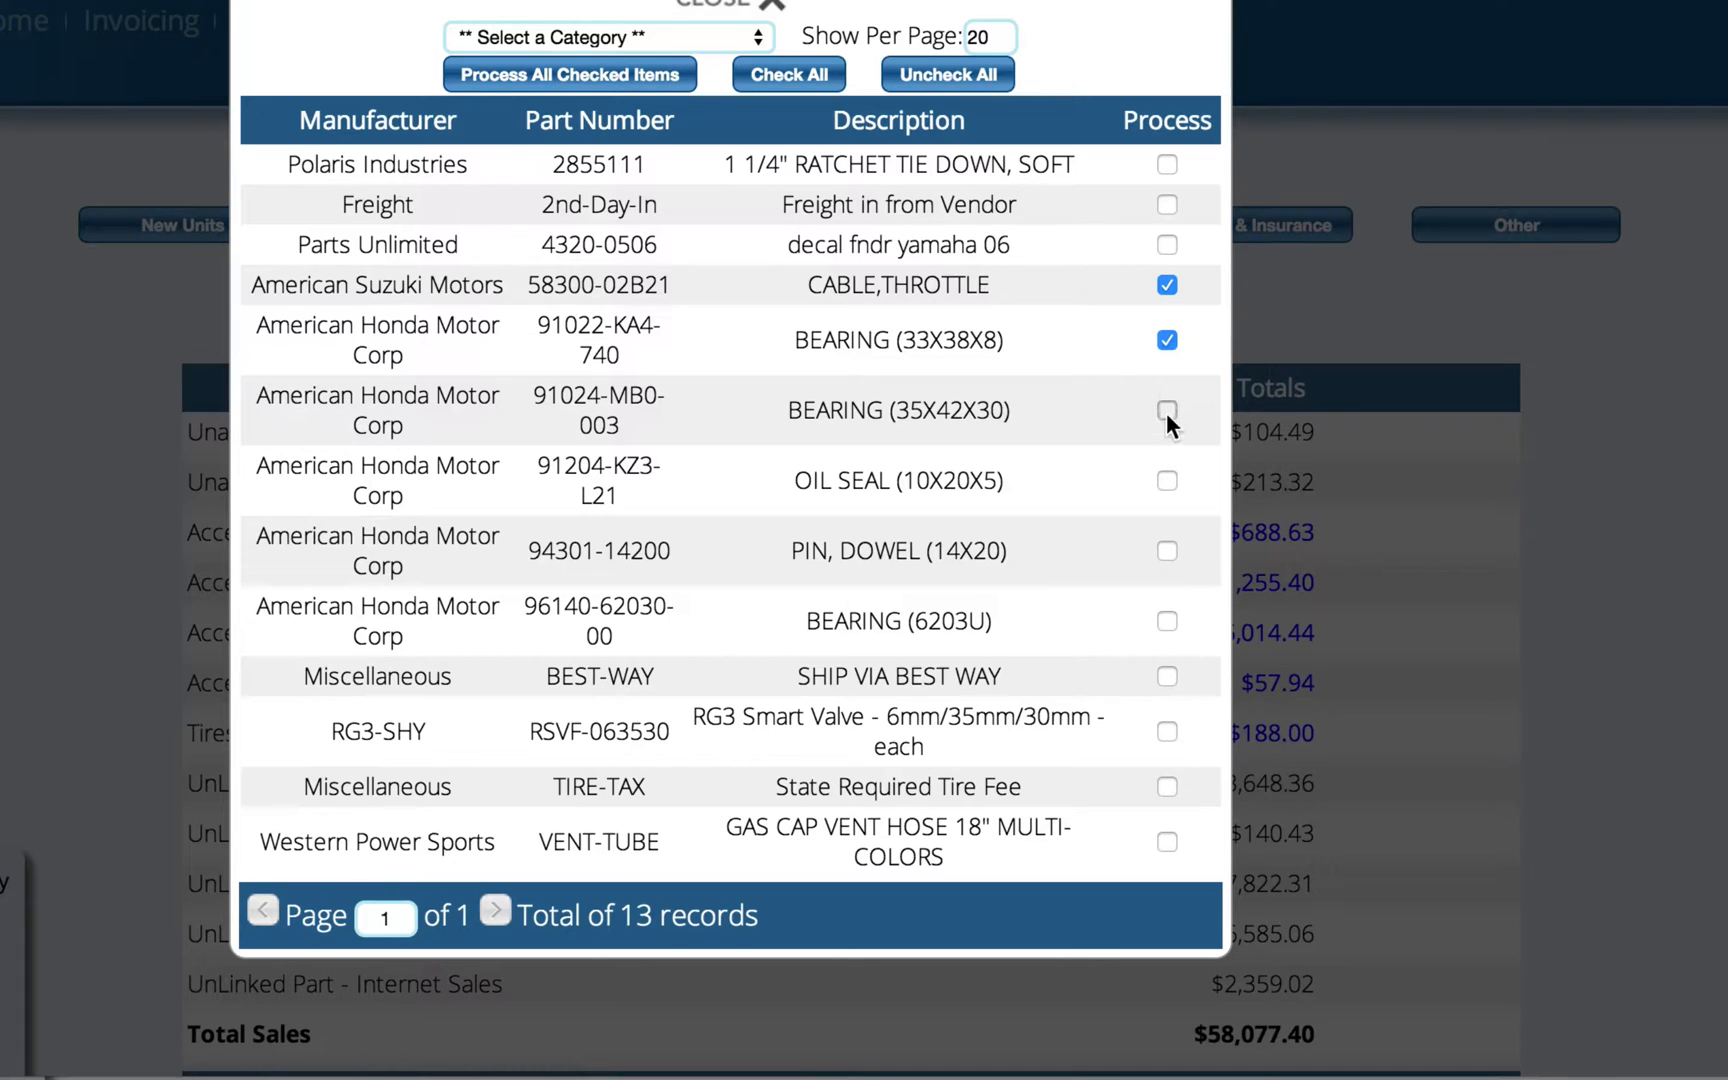
pyautogui.click(1166, 481)
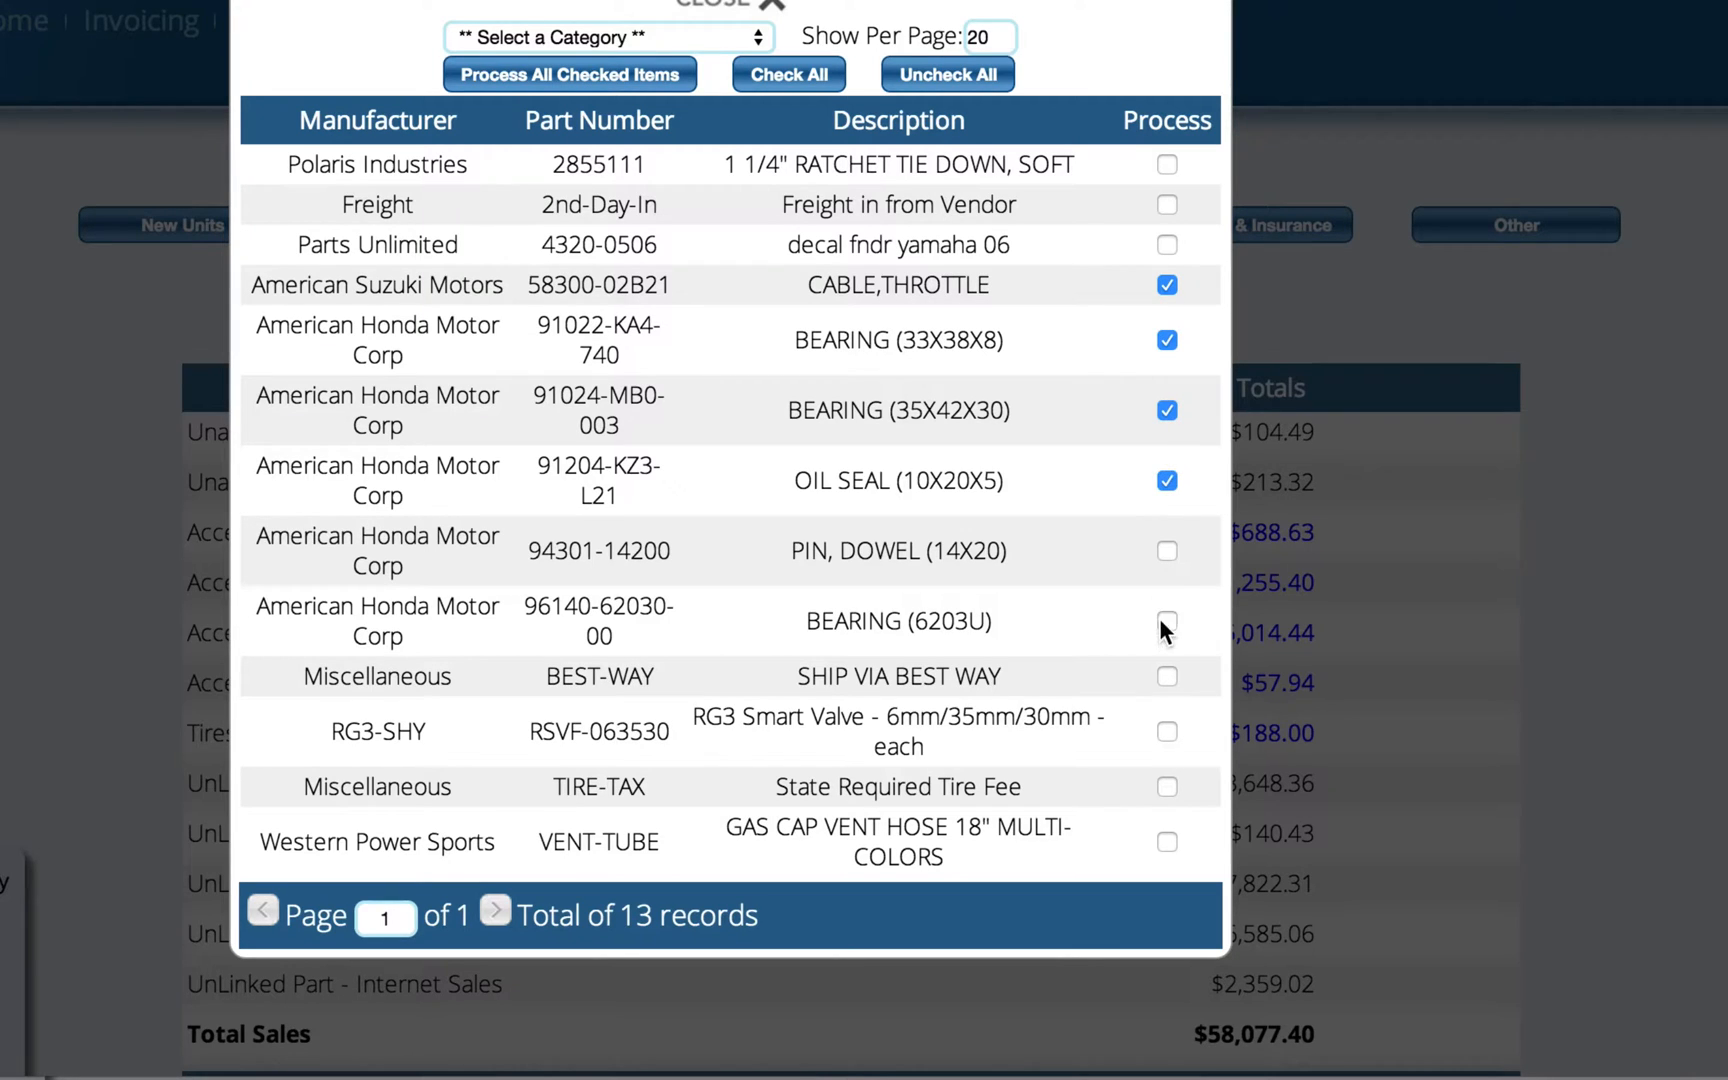
pyautogui.click(1165, 553)
# Step: Choose Parts as the category for the checked items and close the list without processing them
pyautogui.click(589, 40)
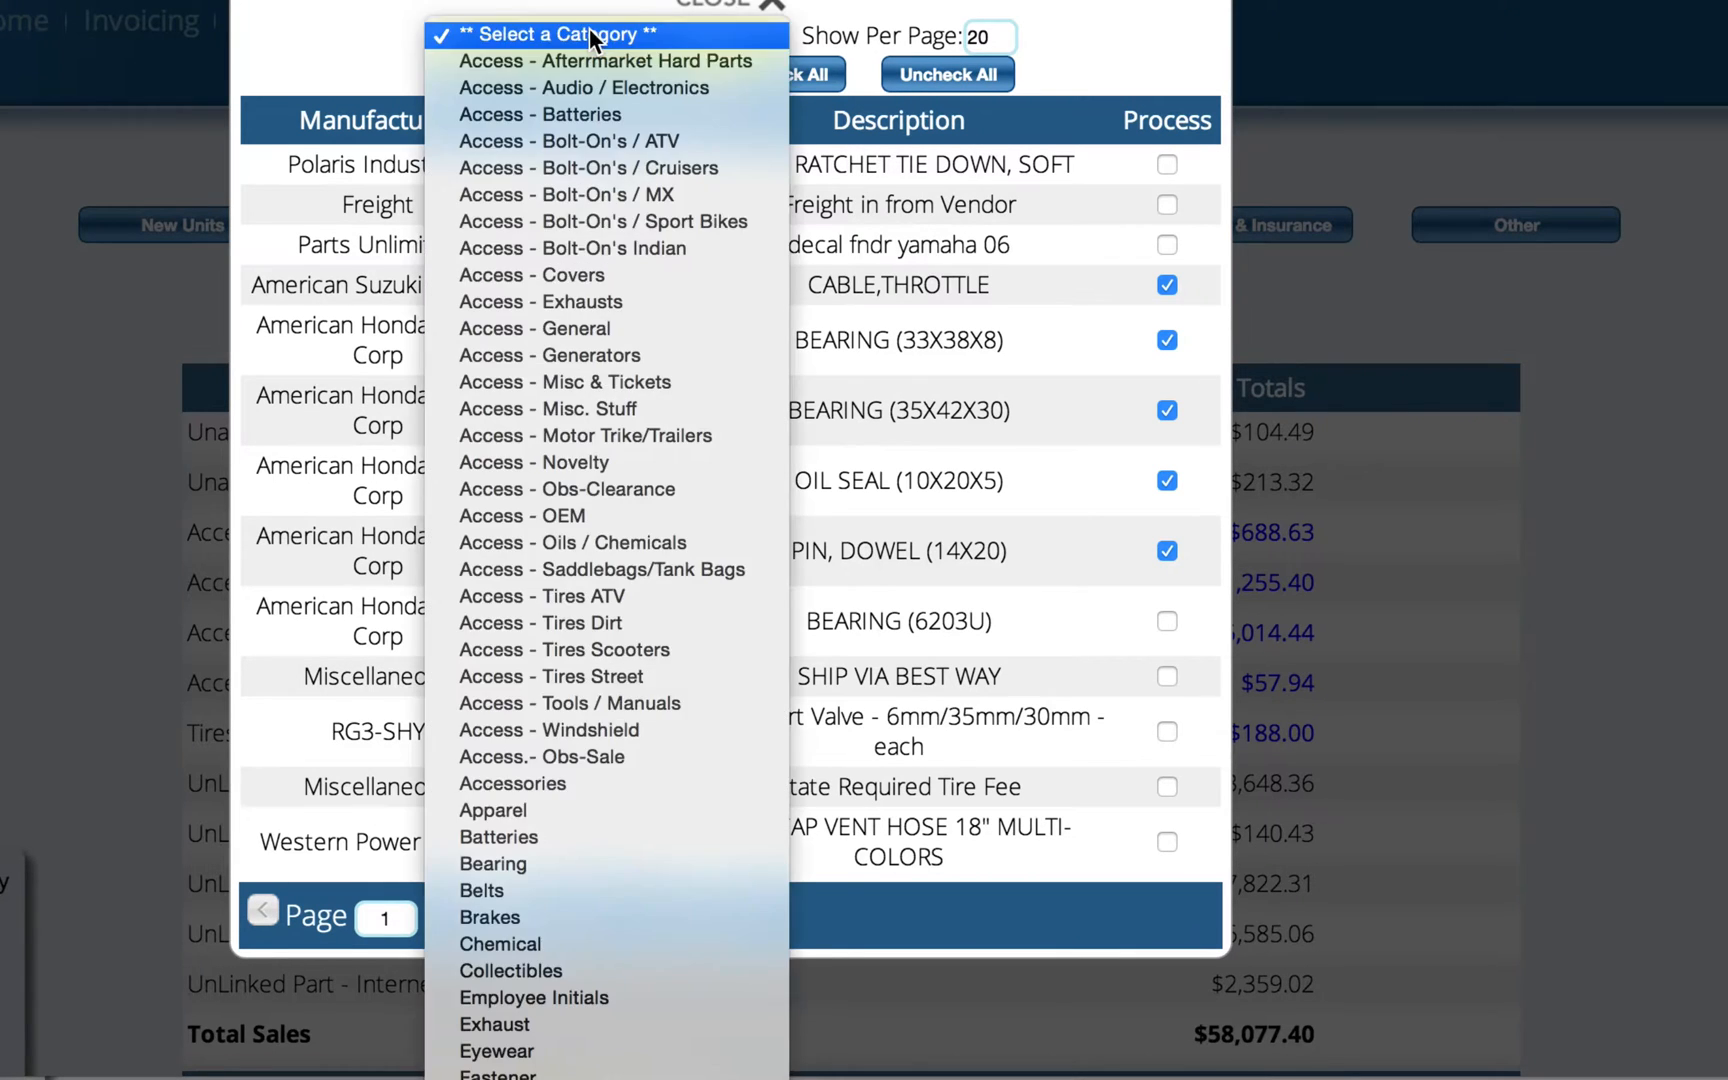
pyautogui.scroll(-15, 549, 714)
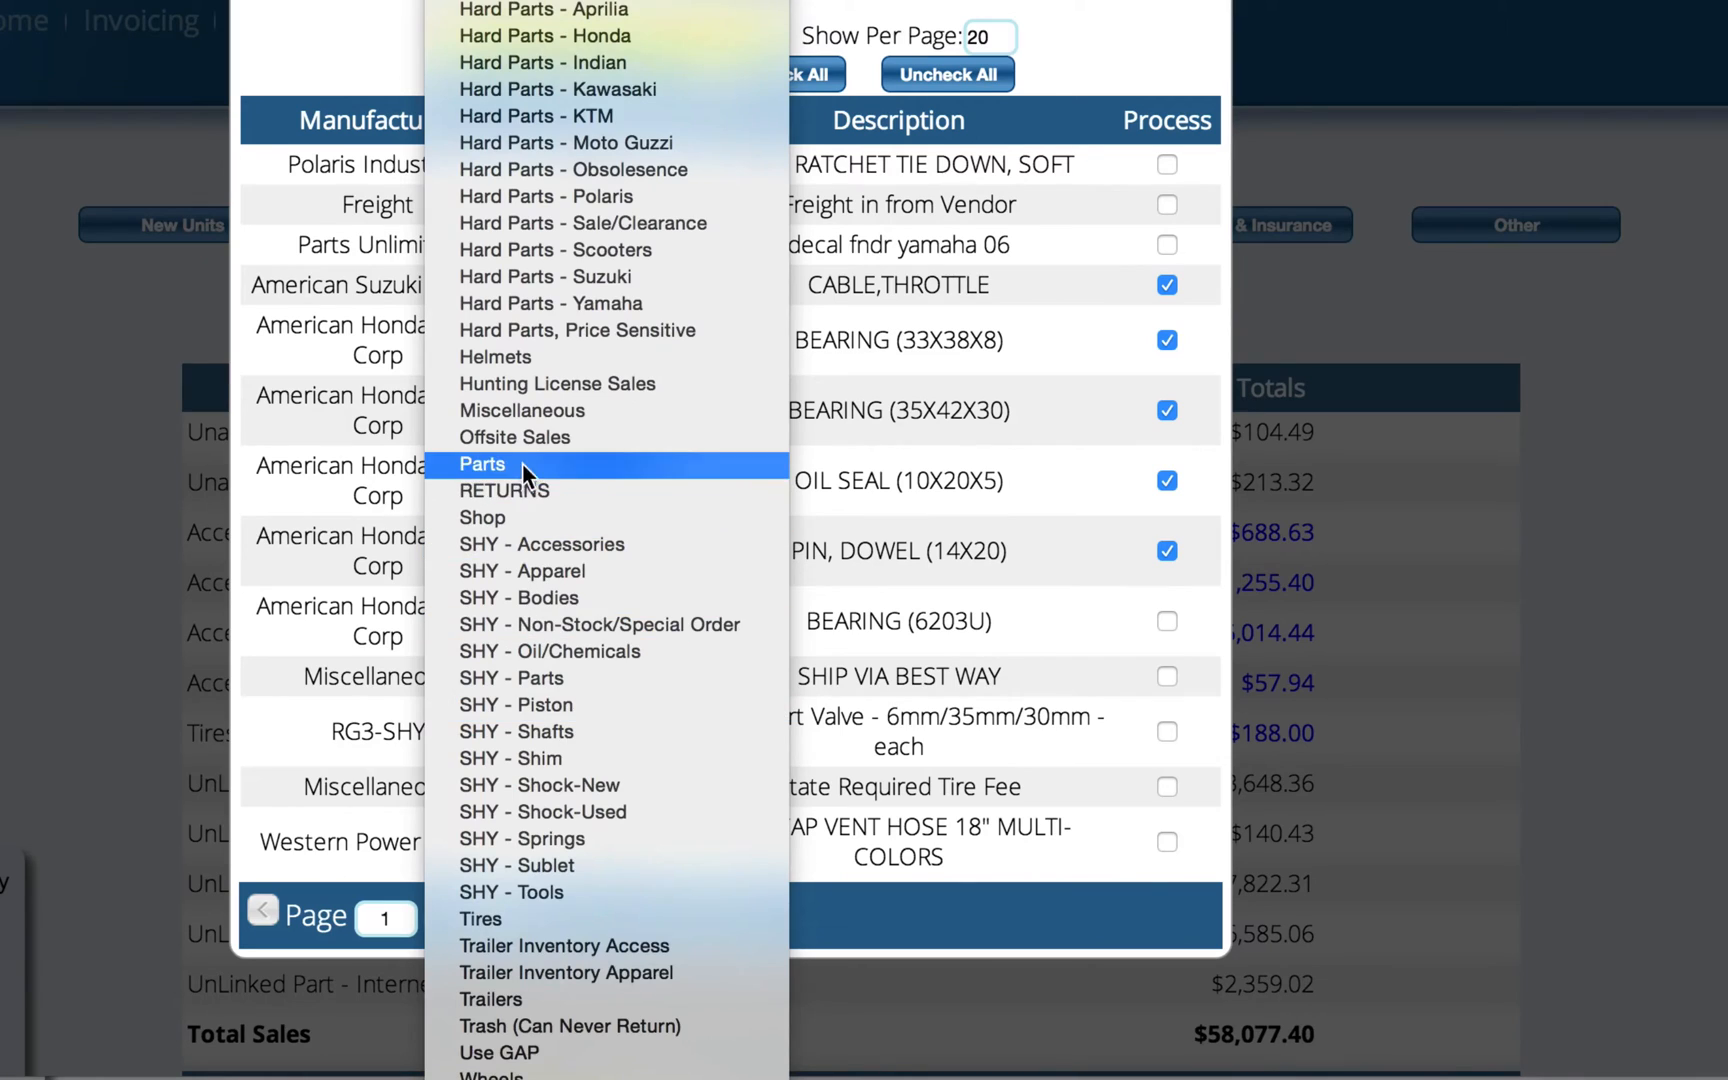
pyautogui.click(514, 466)
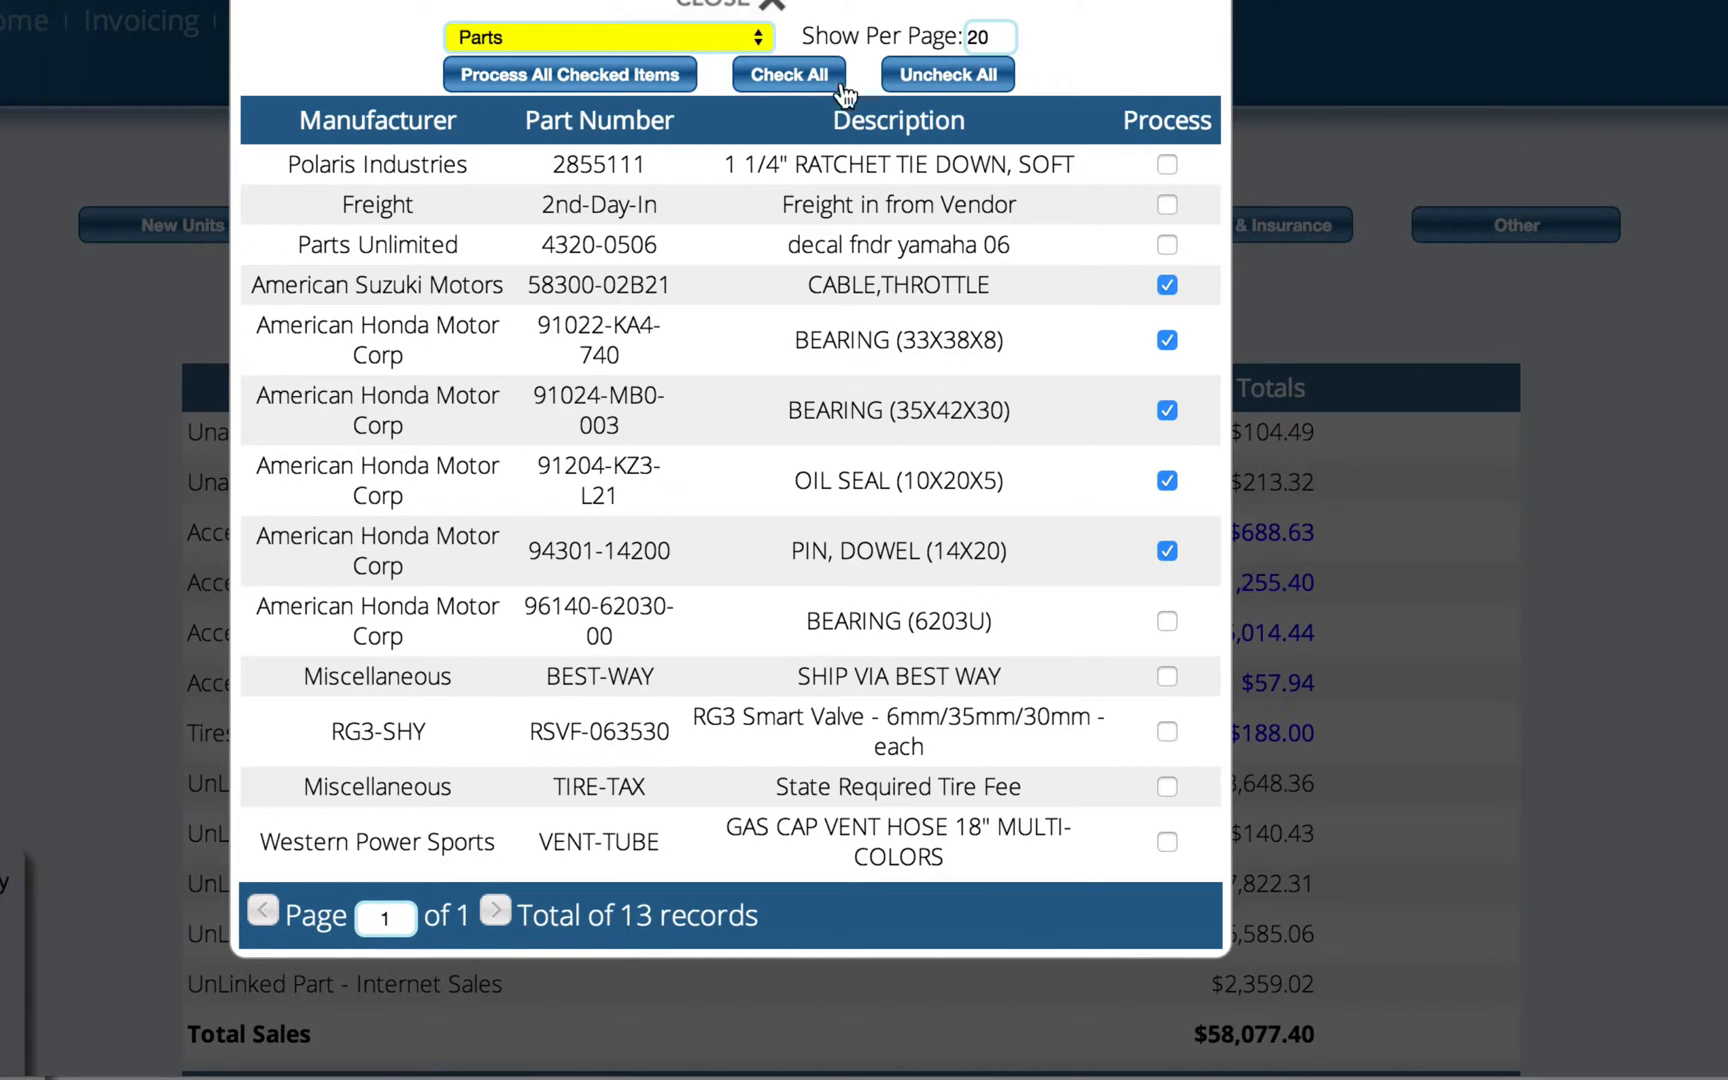
pyautogui.click(718, 8)
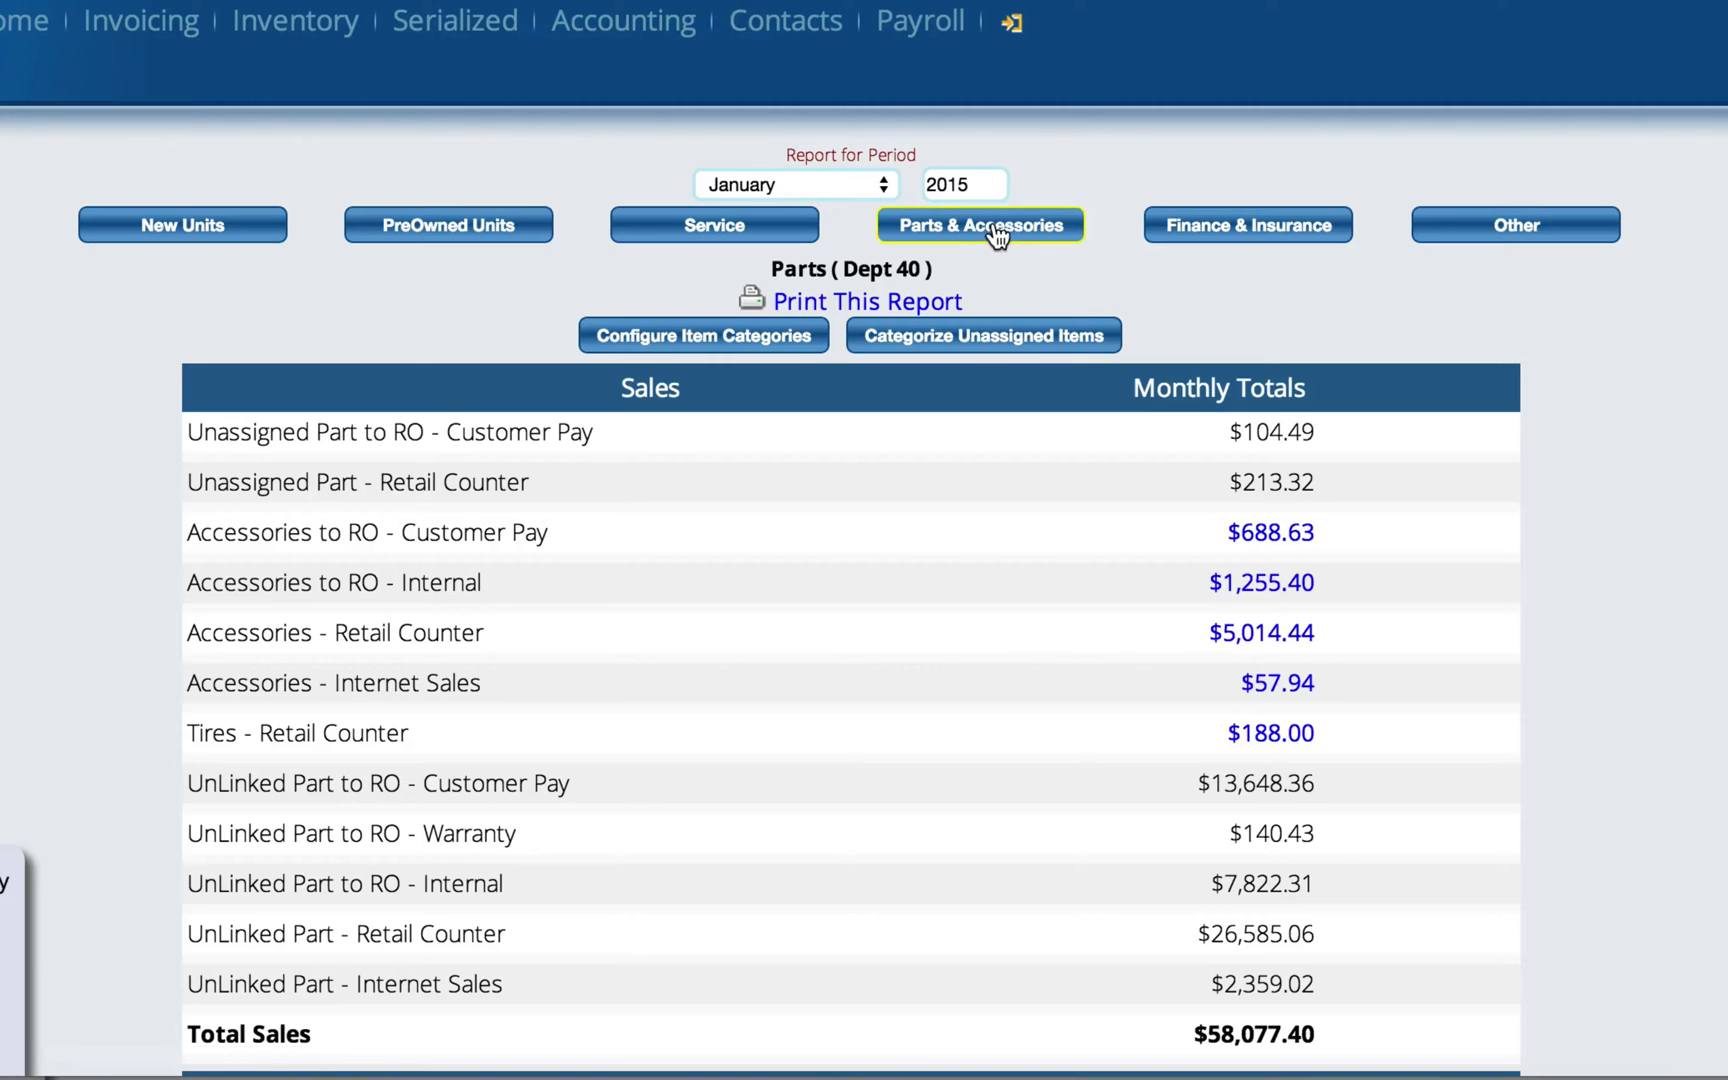